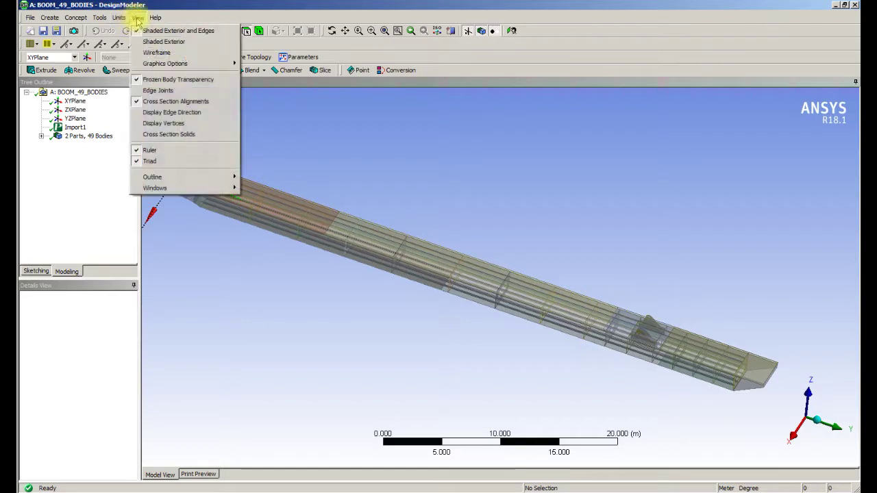
Turn off frozen body transparency for the boom and open the sketching tools
click(146, 81)
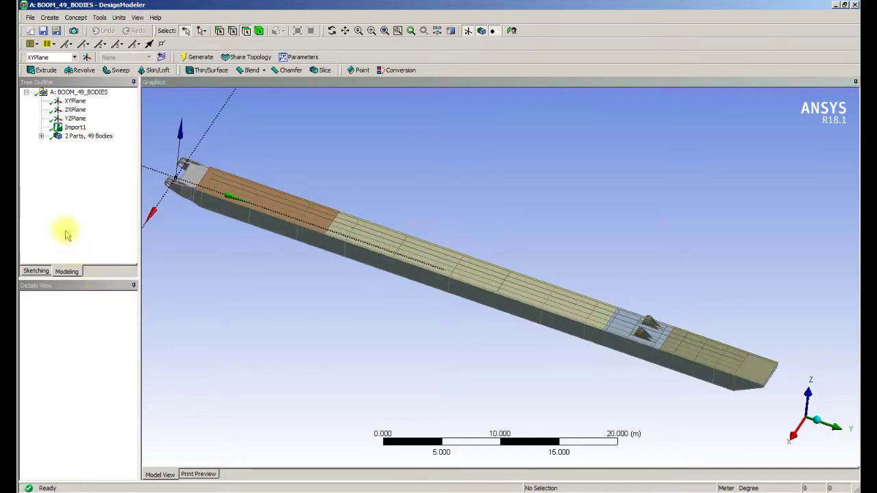
click(36, 272)
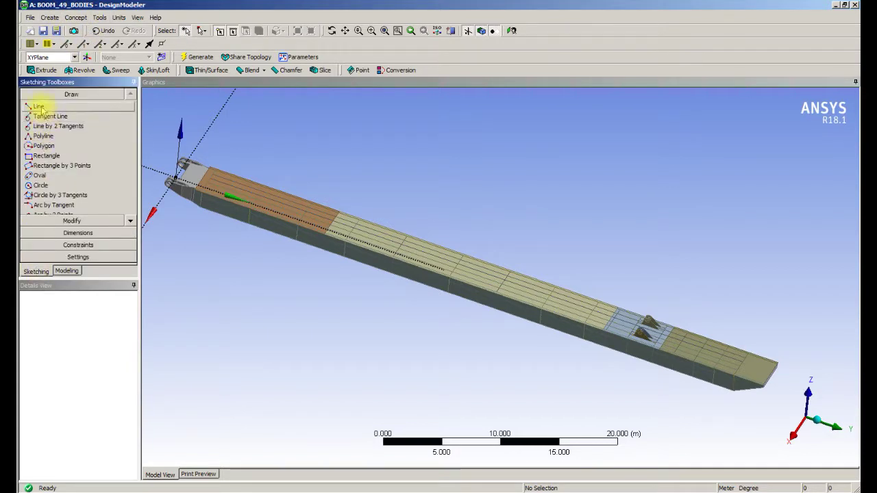
Create a new plane of type From Face, using the long middle top face of the boom as its base face
click(49, 18)
click(55, 30)
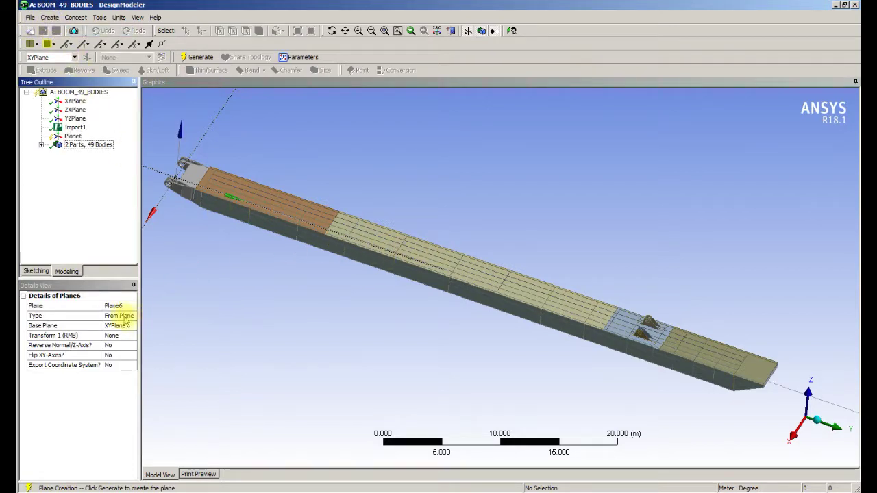
click(123, 316)
click(132, 315)
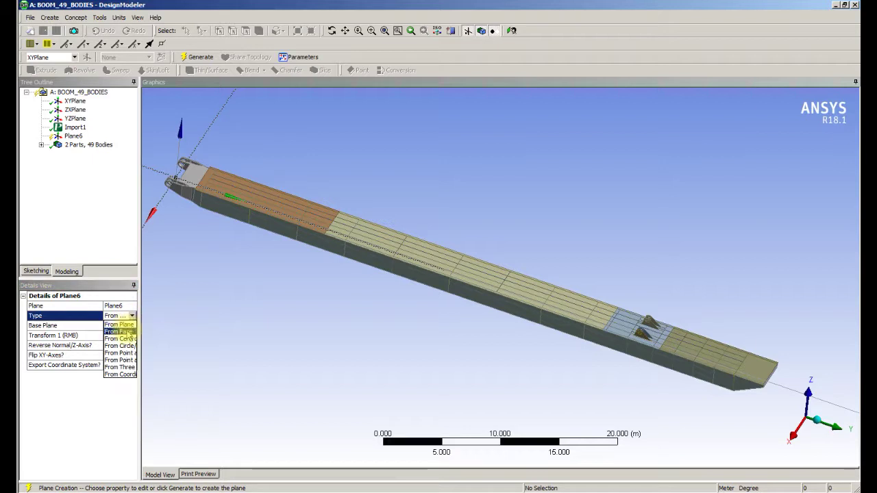
click(119, 331)
drag(103, 305, 83, 305)
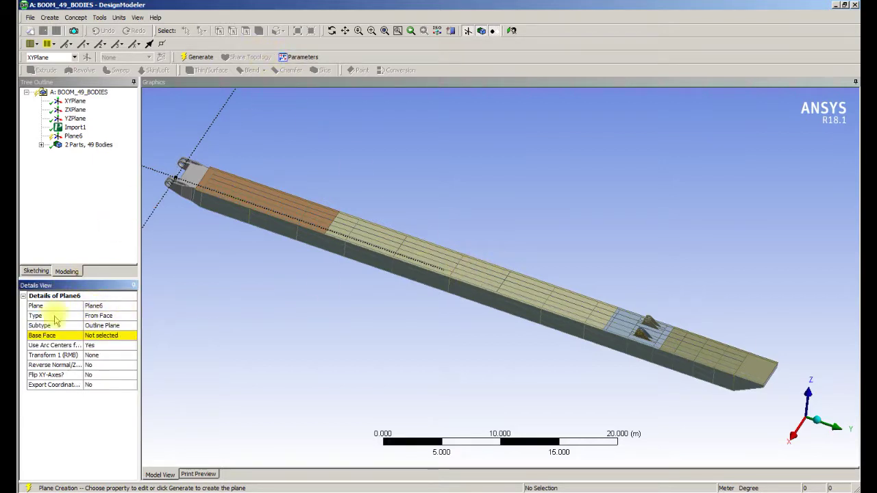
click(89, 337)
click(476, 269)
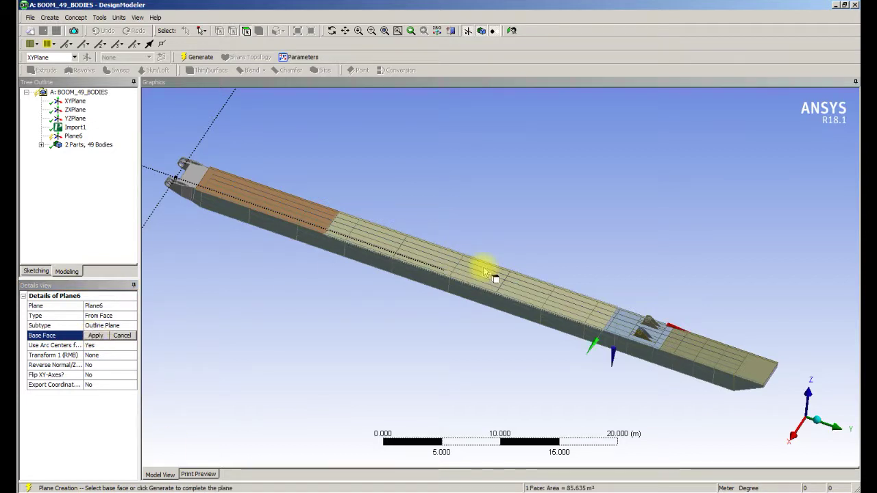
click(95, 335)
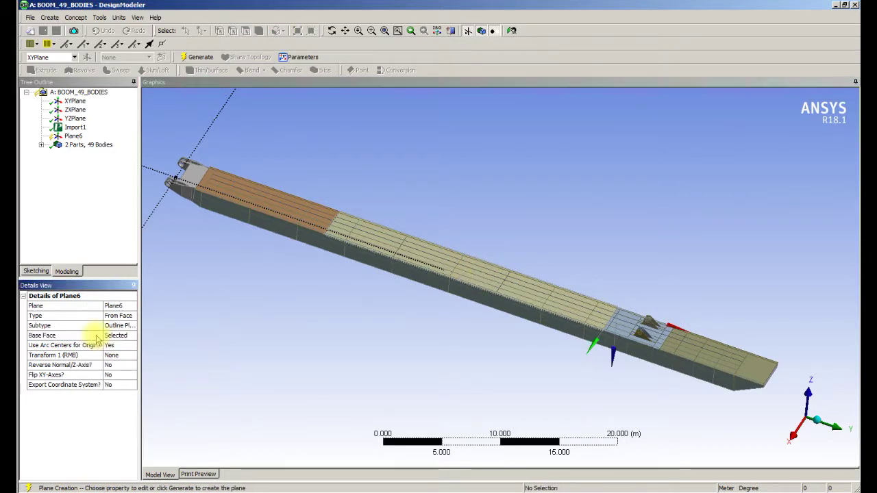
click(197, 57)
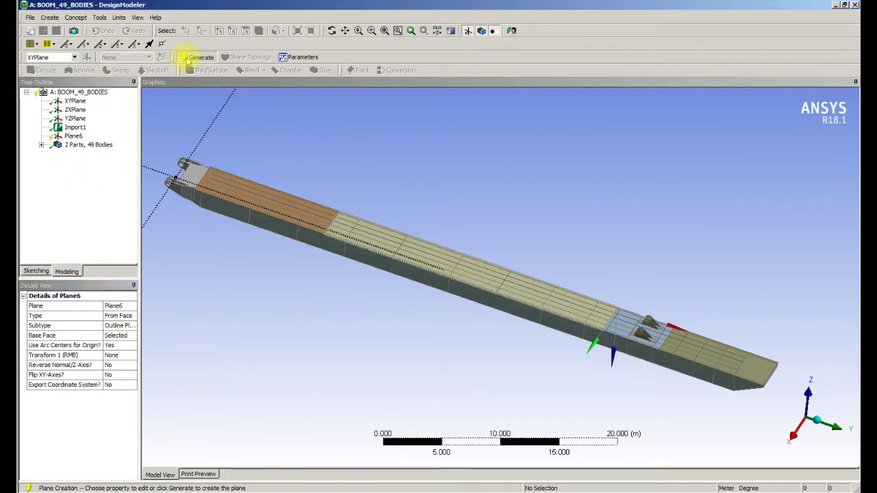
On the new plane, sketch a straight line across the boom's width, extending past both long edges of the middle top face
click(73, 137)
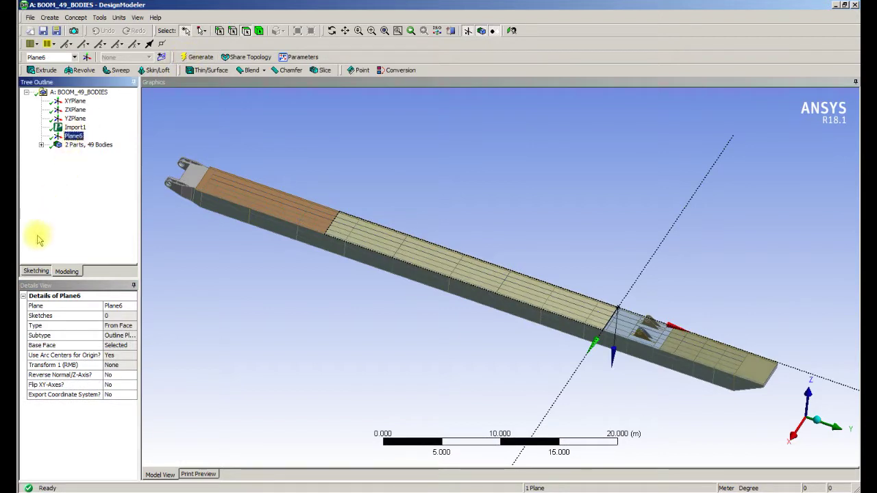
click(34, 271)
click(31, 107)
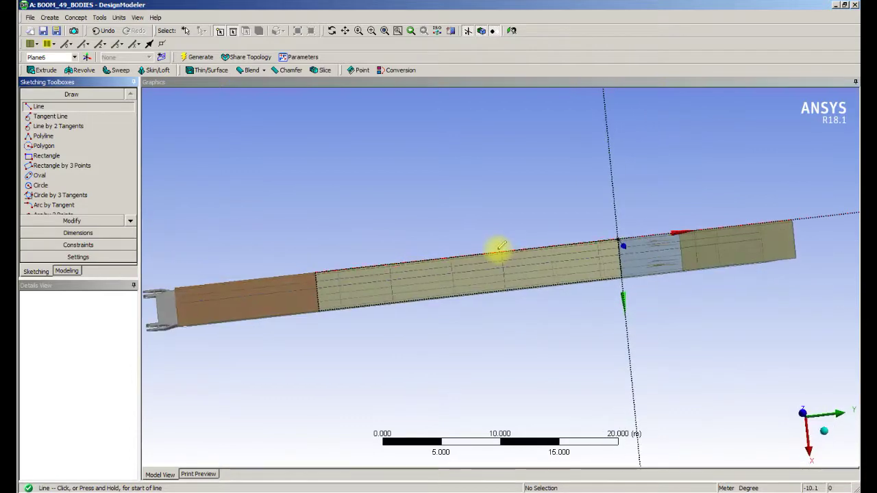
middle_drag(501, 245, 518, 256)
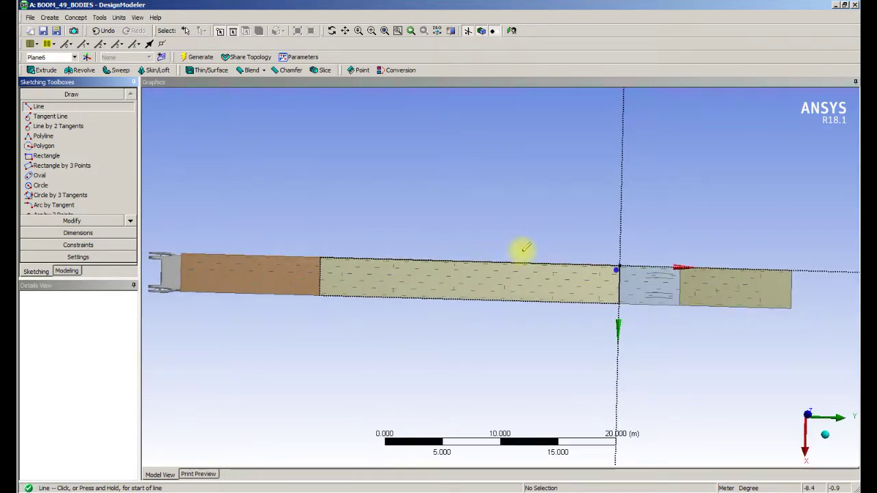
click(486, 263)
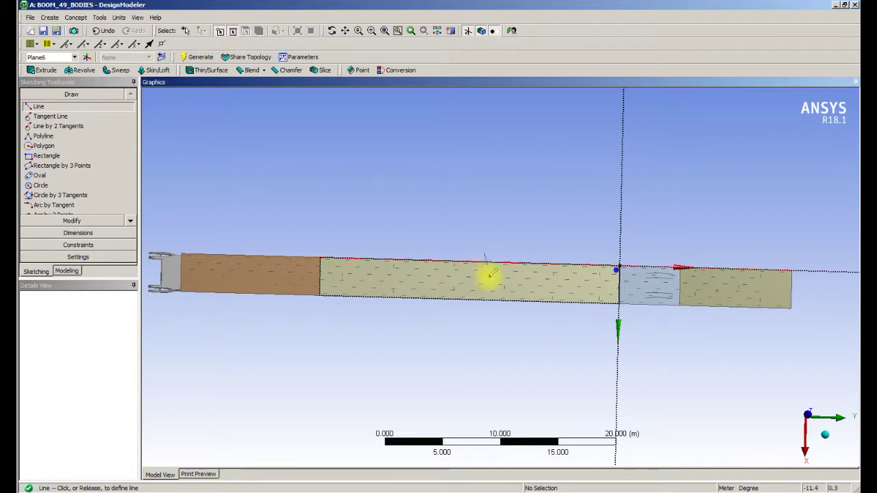
click(482, 320)
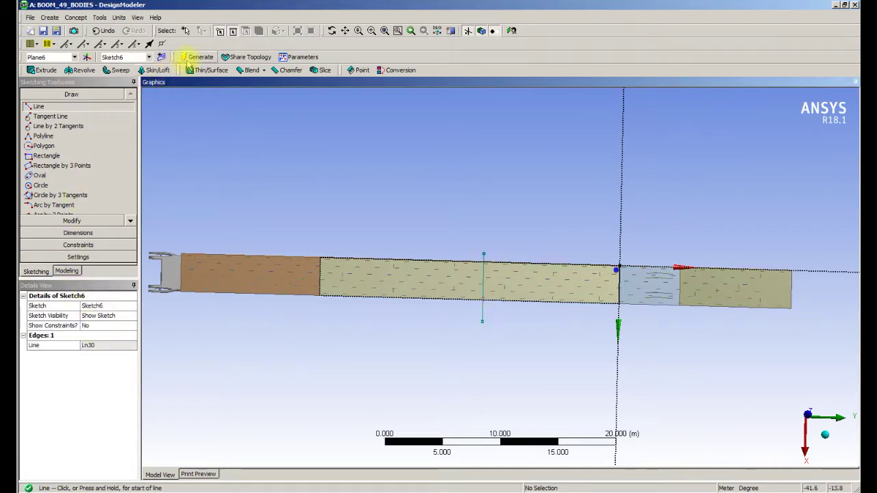
Split the boom's middle top face with a Face Split that uses the sketched line as tool geometry
click(66, 270)
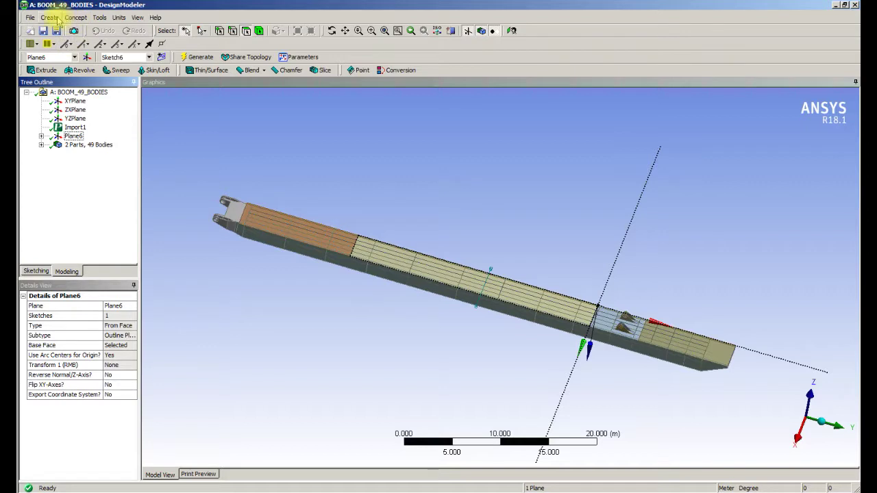
click(99, 17)
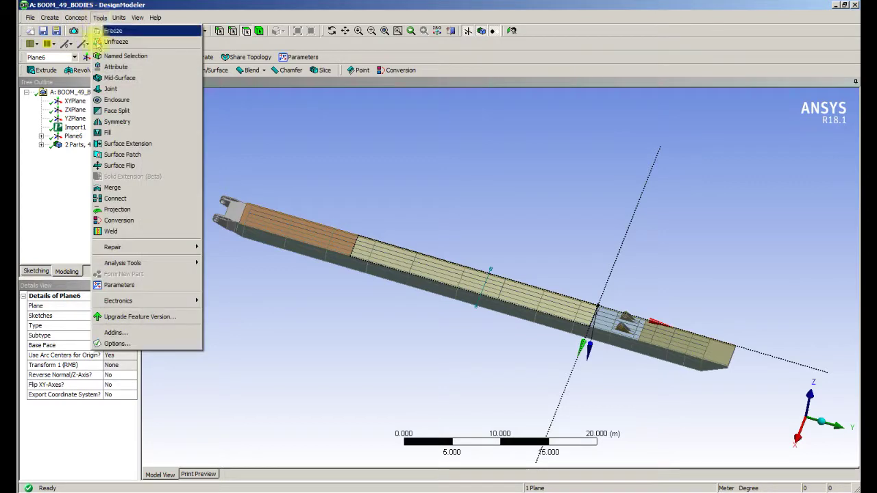
click(113, 111)
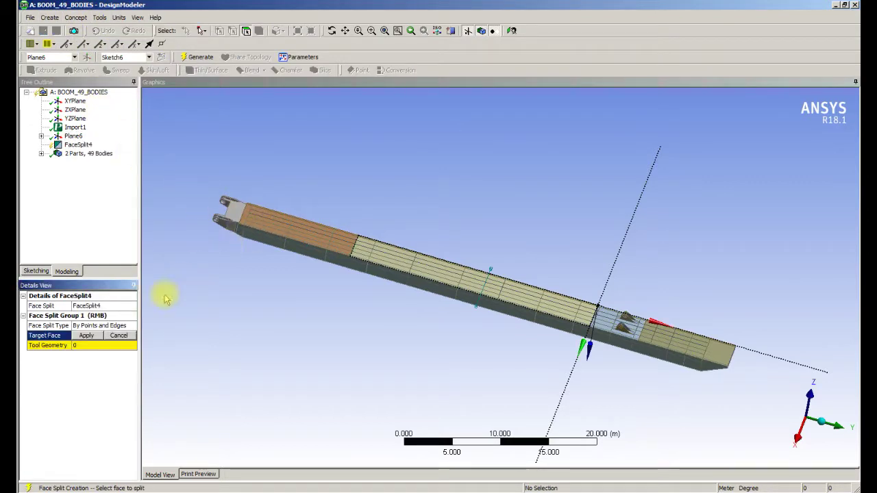
click(443, 280)
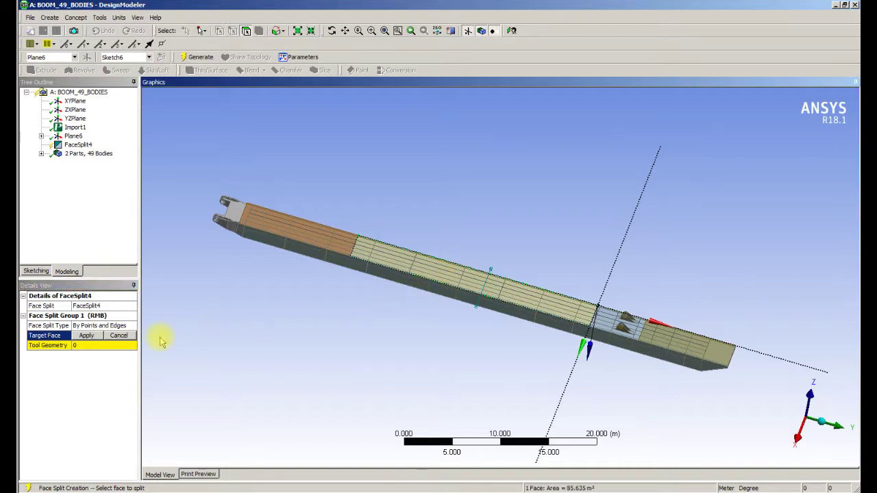
click(86, 336)
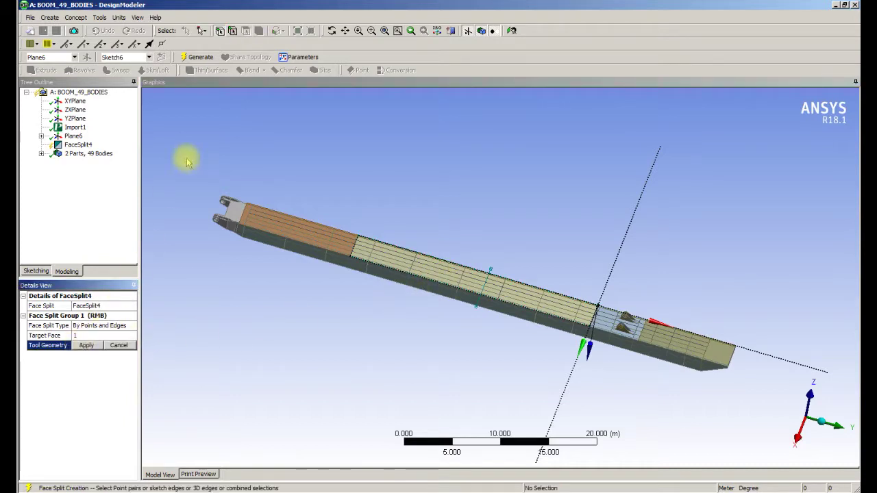
click(233, 31)
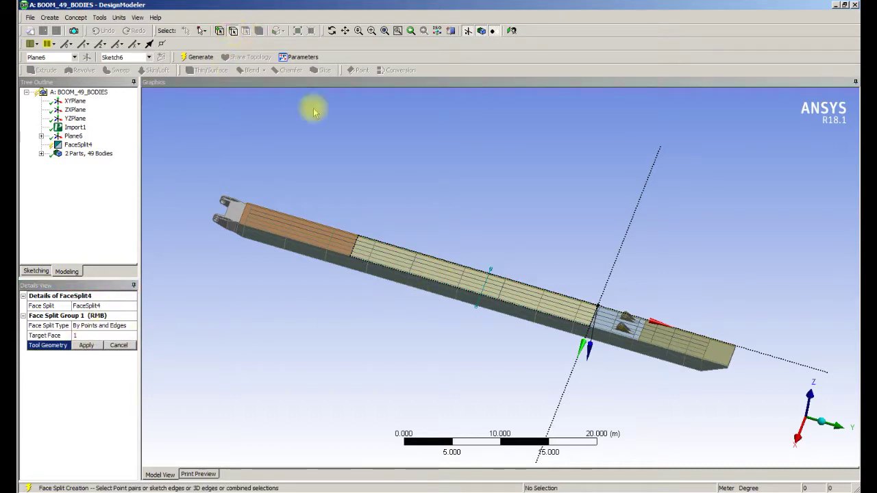
click(479, 305)
click(86, 345)
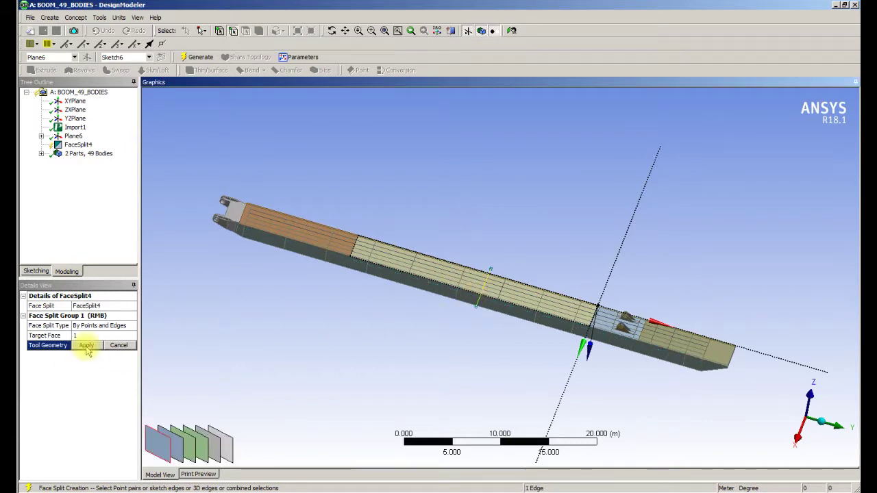
click(198, 59)
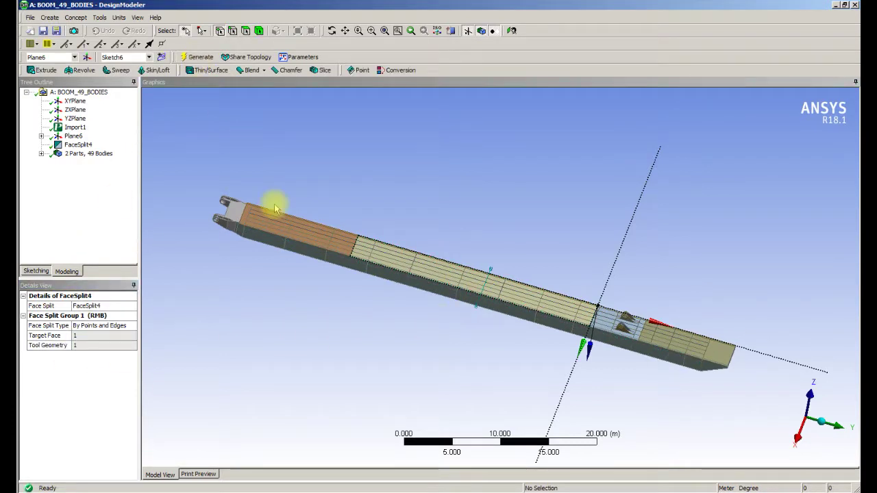
Hide the sketch used for the face split and check the edges around the split on the top face
click(42, 137)
right_click(90, 145)
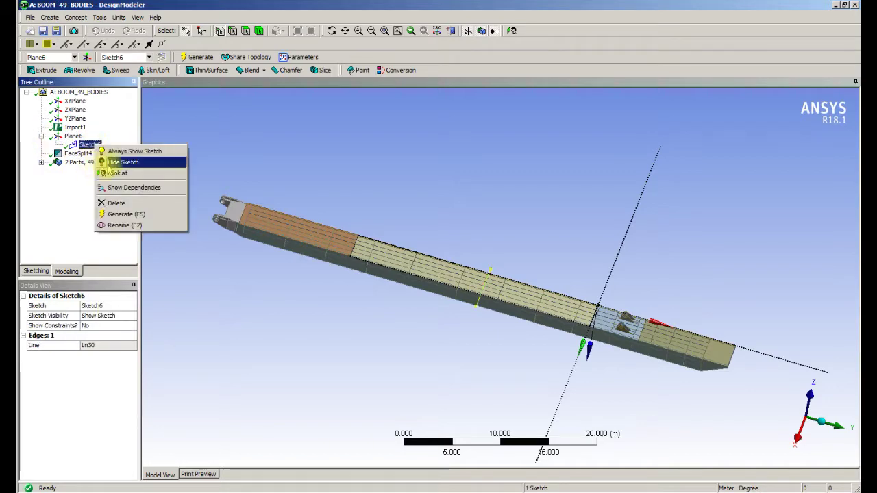
click(116, 162)
click(241, 296)
scroll(343, 305, up, 5)
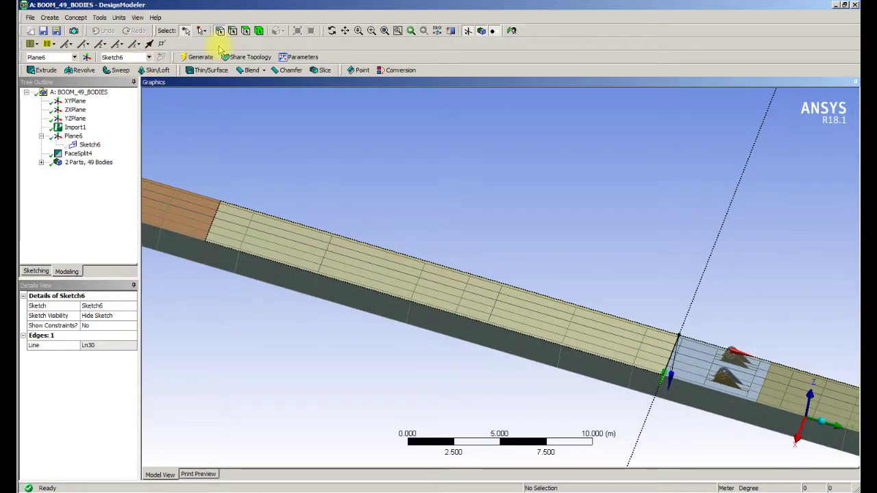
click(468, 279)
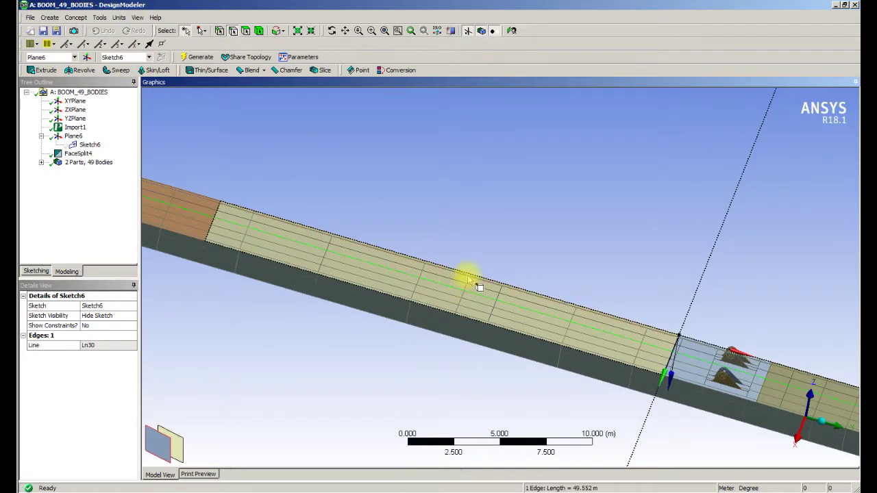
click(469, 280)
click(472, 252)
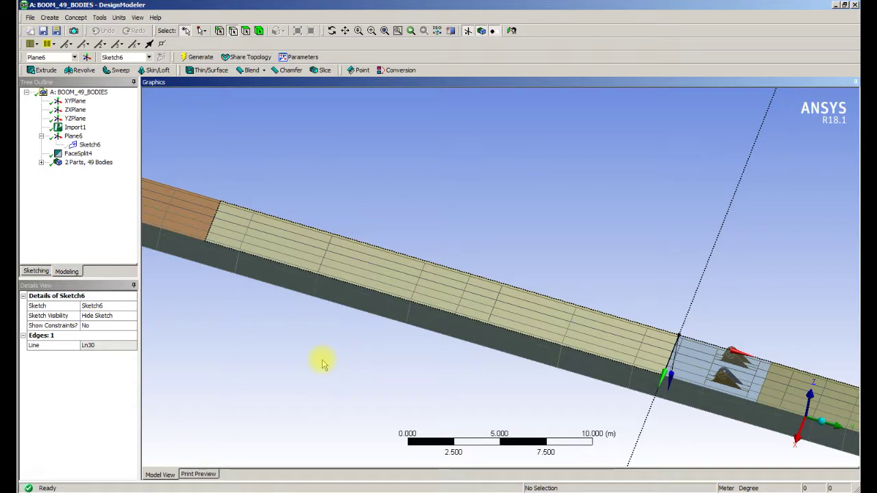
middle_drag(322, 365, 317, 361)
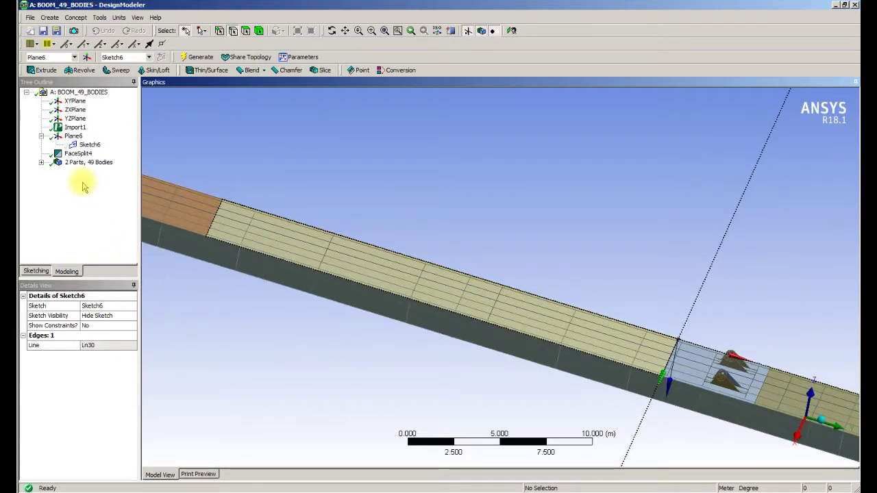
Start a Split Edges feature and try to define it by a split location on a transverse edge of the top face
click(54, 17)
mouse_move(77, 18)
click(87, 74)
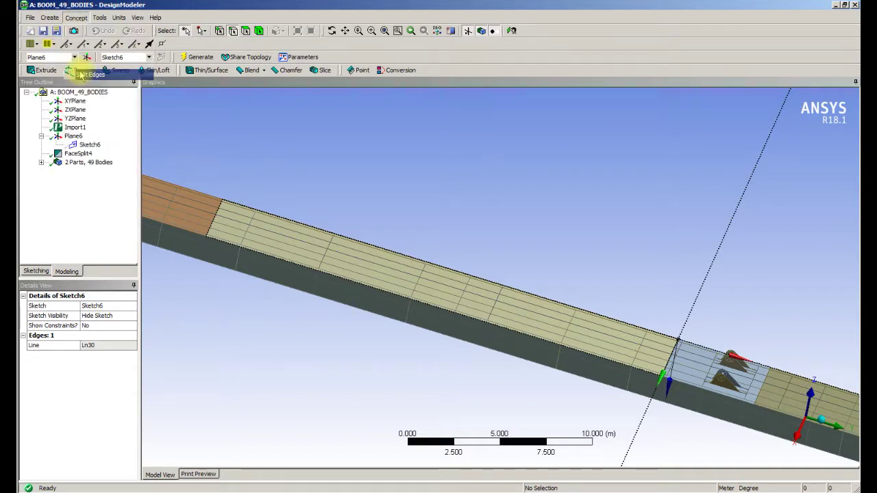
click(497, 302)
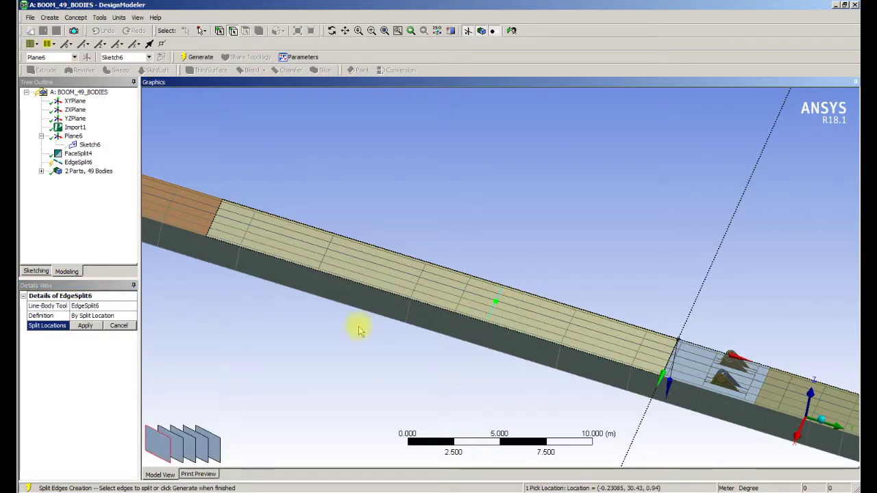
click(83, 325)
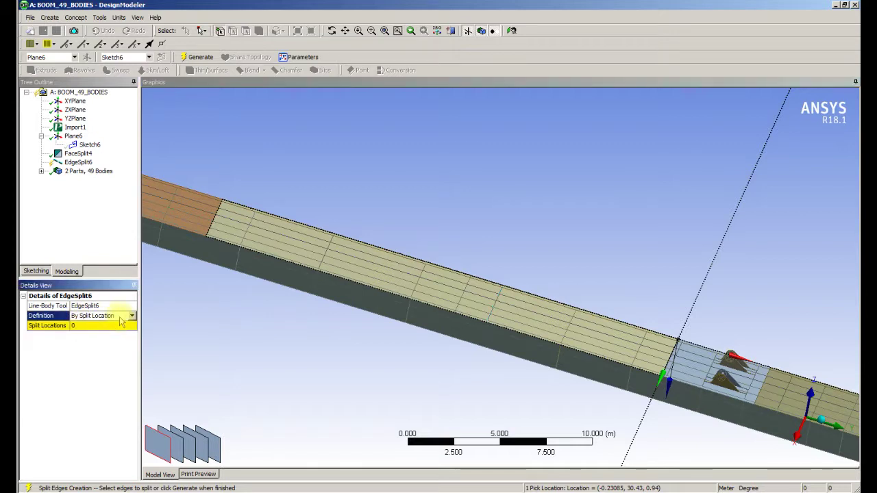
click(89, 326)
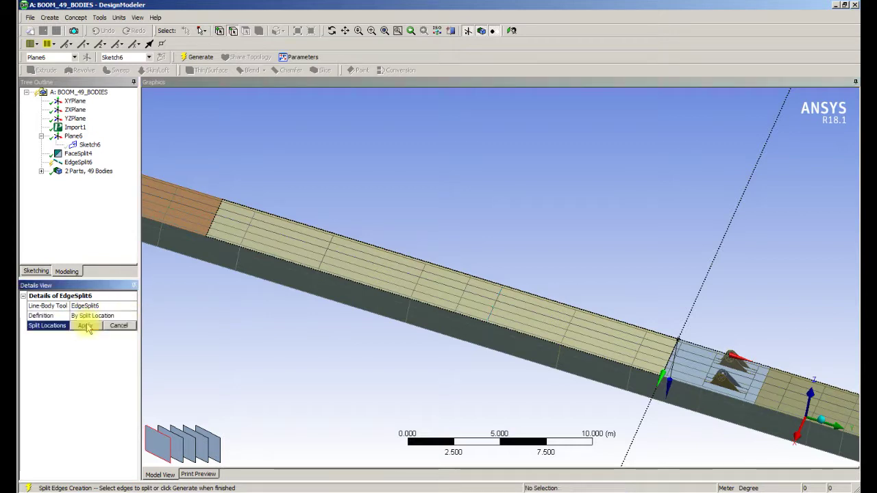
click(84, 326)
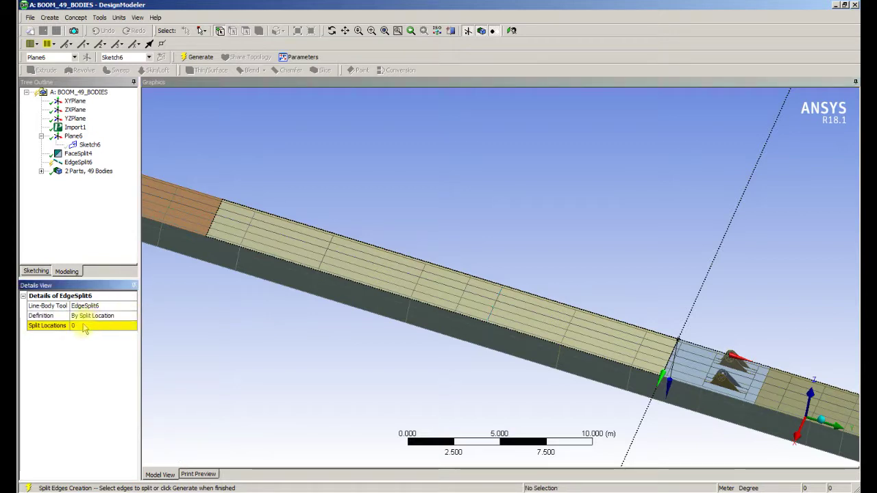
Set the edge split definition to Fractional with a fraction of 0.05
click(110, 317)
click(132, 317)
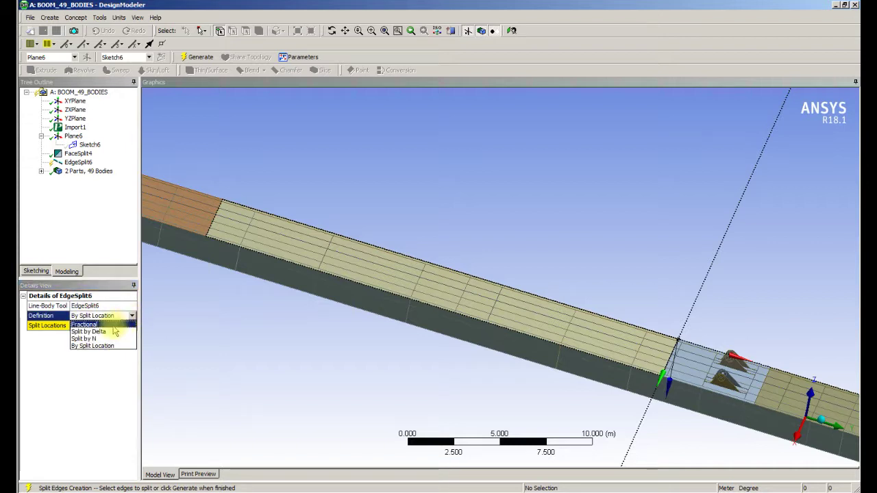
click(85, 324)
click(96, 336)
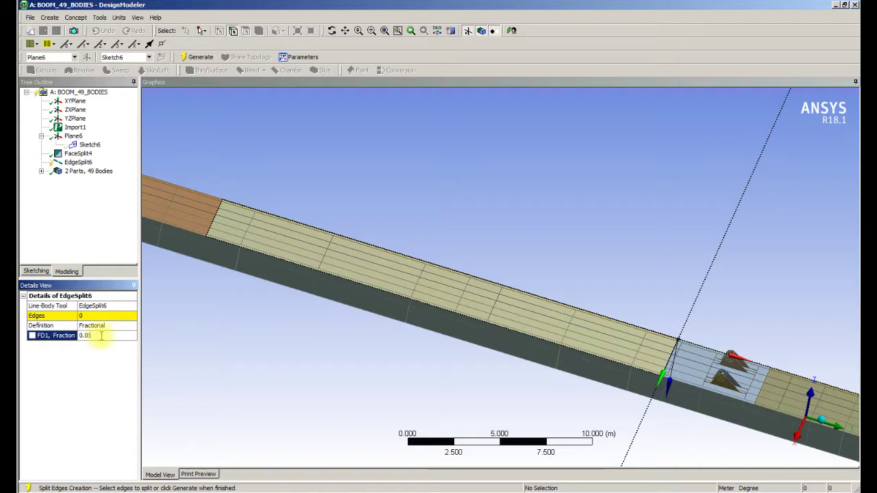
Apply the 0.05 fractional edge split to the transverse edge created by the face split and generate it
click(89, 316)
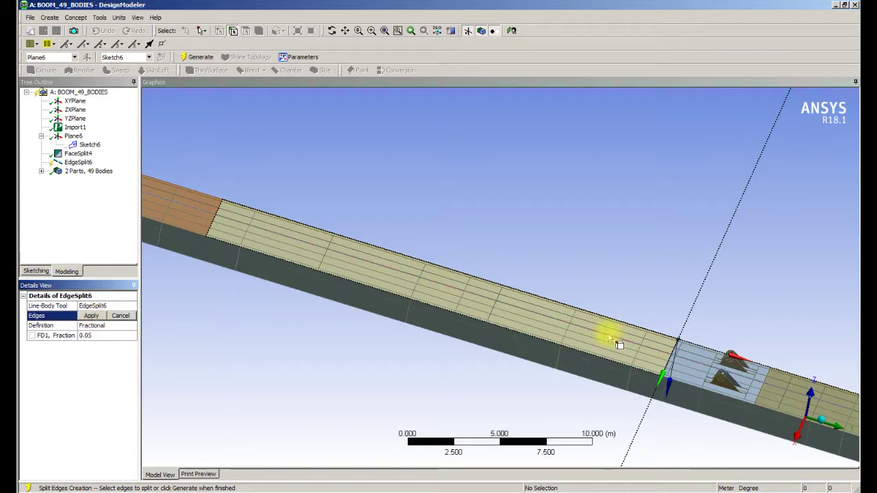
click(569, 328)
scroll(313, 363, up, 3)
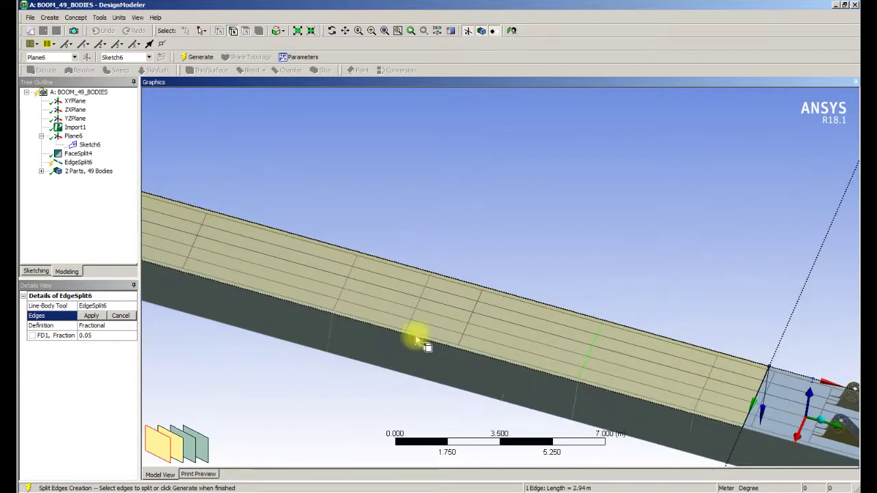
click(414, 319)
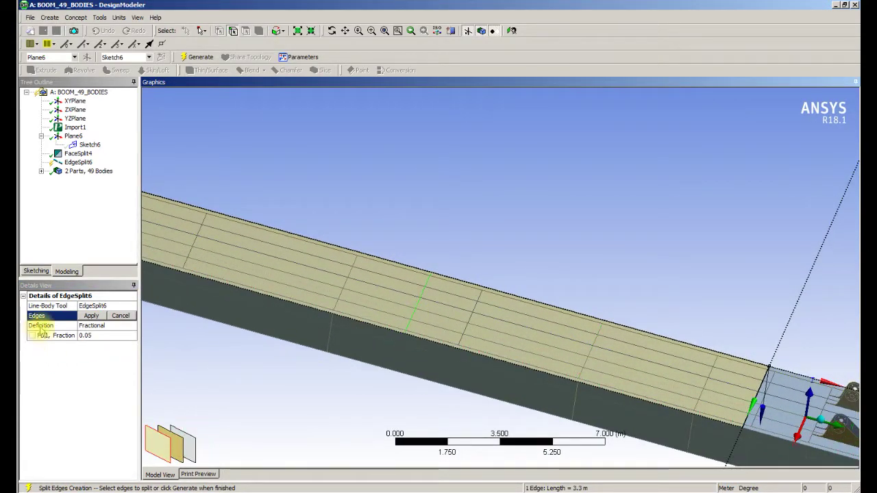
click(91, 316)
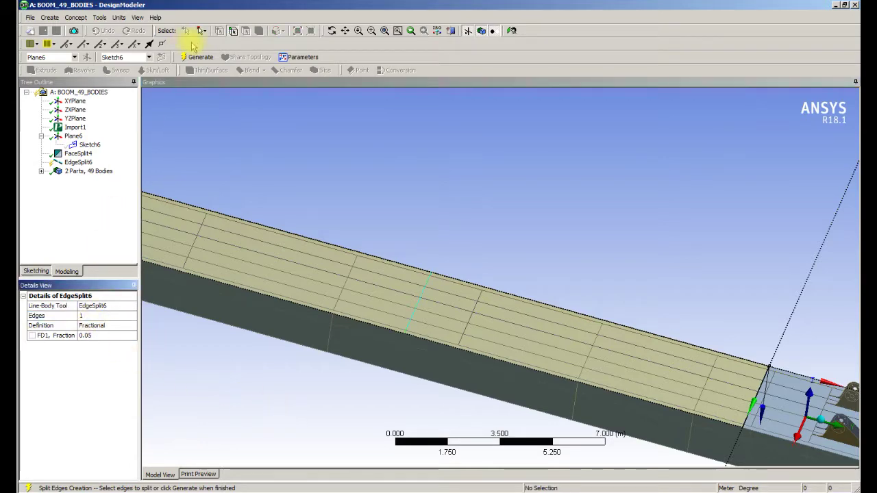
click(193, 57)
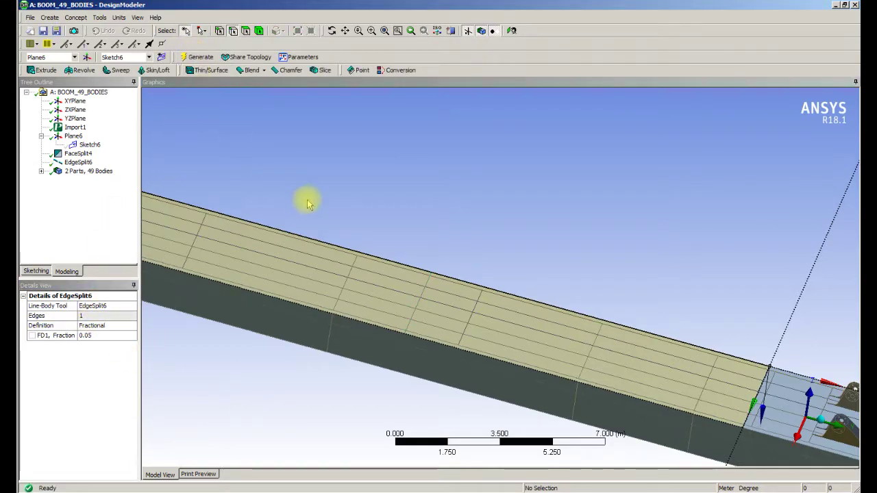
Add a second Split Edges feature from the Concept tools with a Fractional definition and a fraction of 0.95
click(232, 32)
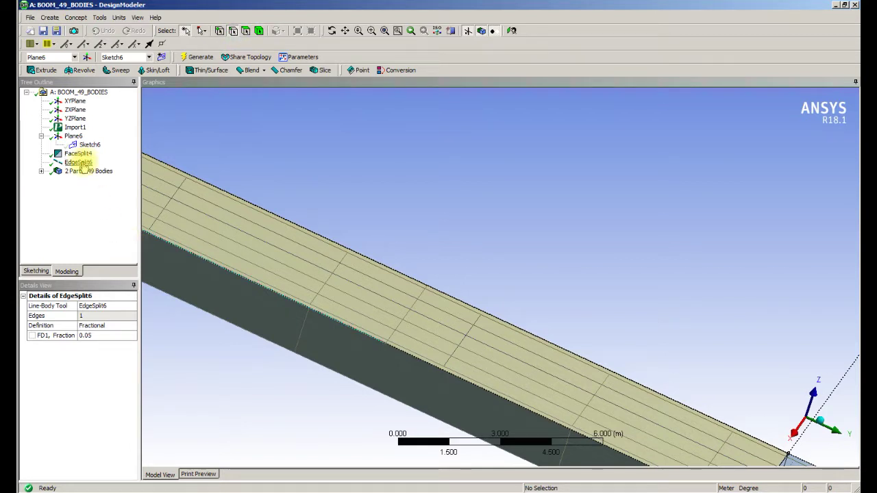
click(101, 19)
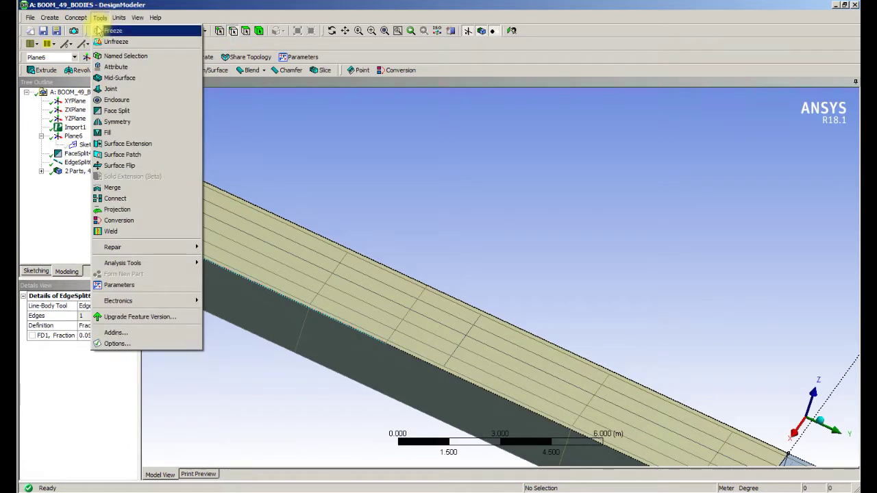
mouse_move(75, 17)
click(89, 74)
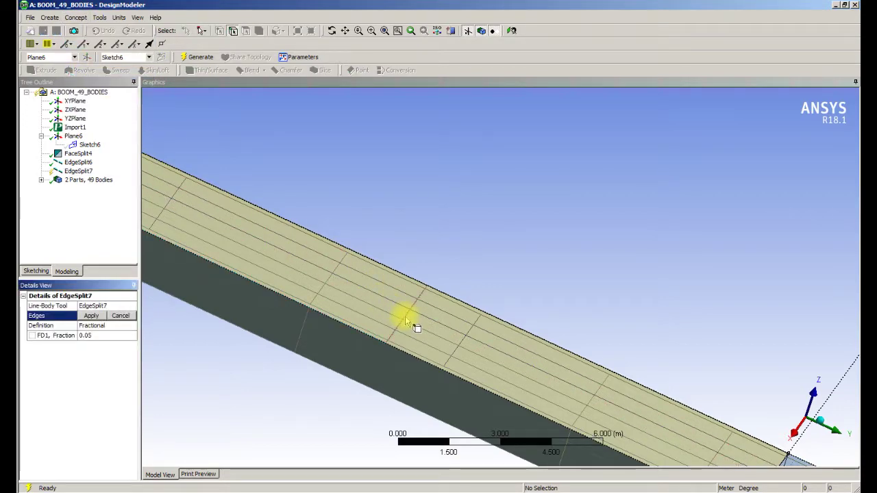
scroll(411, 322, up, 3)
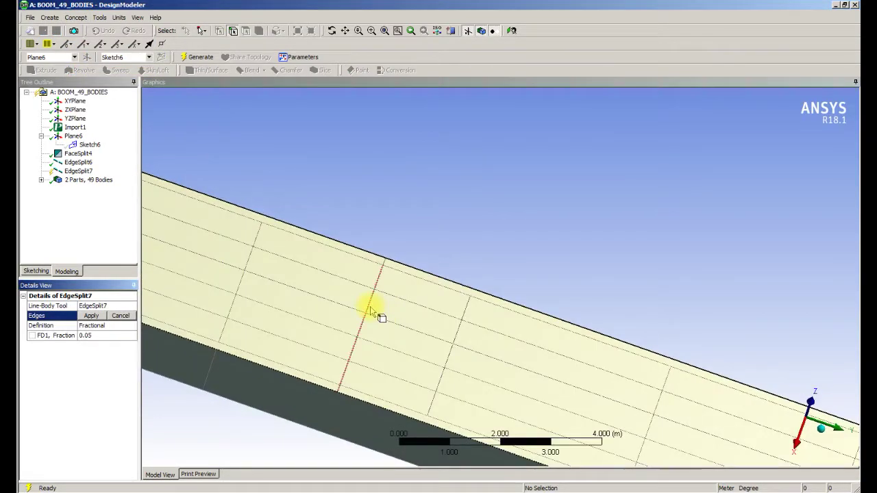
click(370, 309)
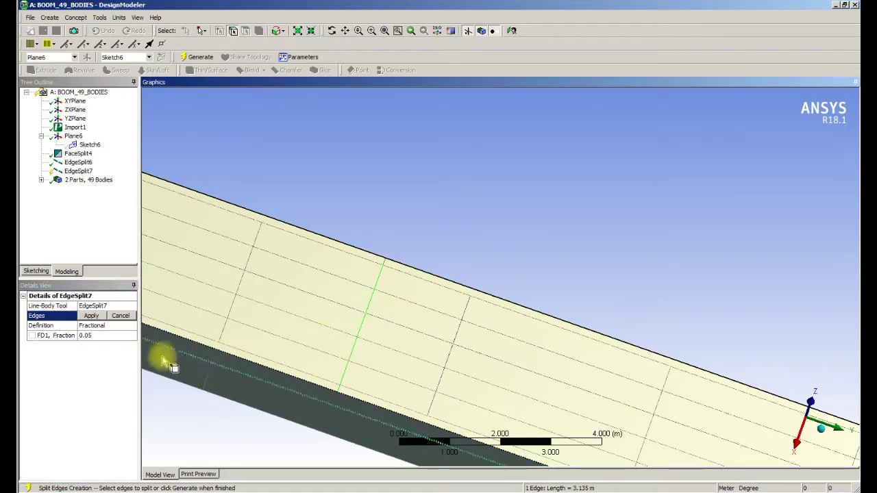
click(87, 335)
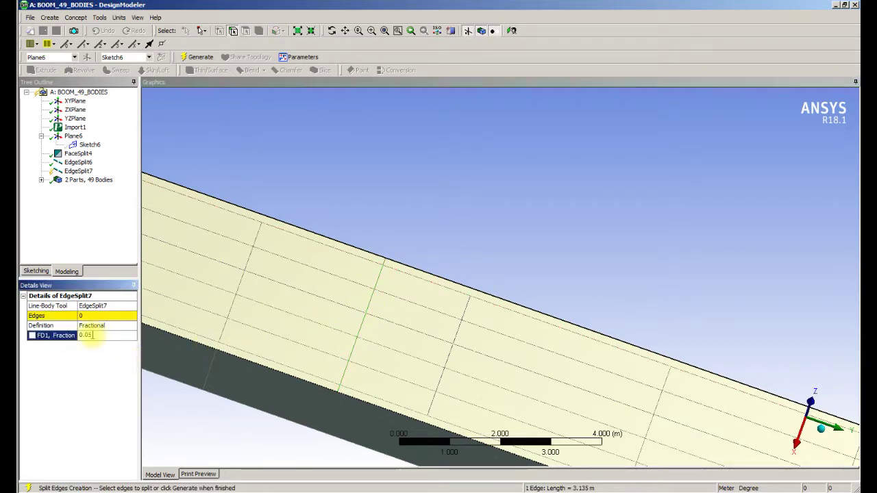
text(0.9)
key(Return)
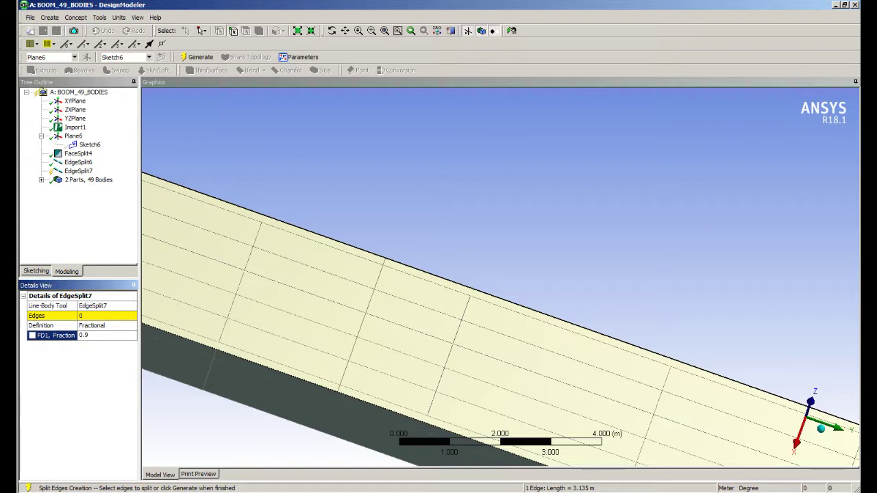
Assign the same transverse edge on the top face to the second edge split and generate it
click(82, 316)
click(359, 334)
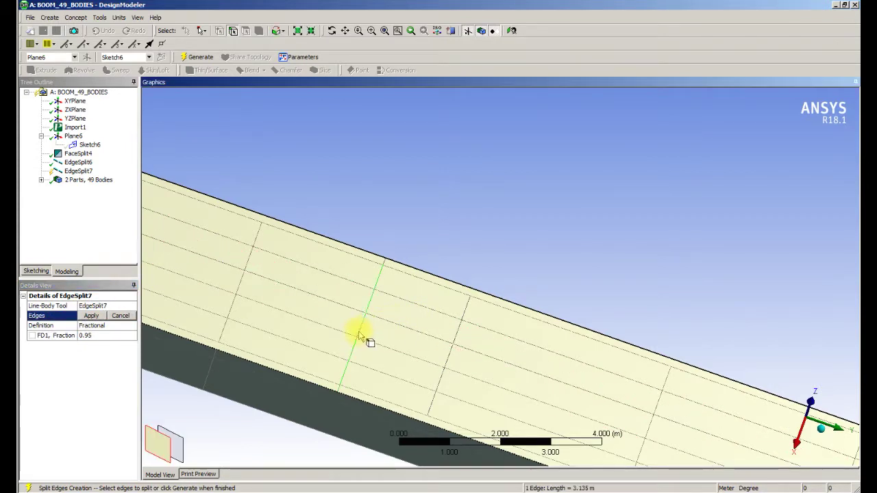
click(91, 316)
click(197, 57)
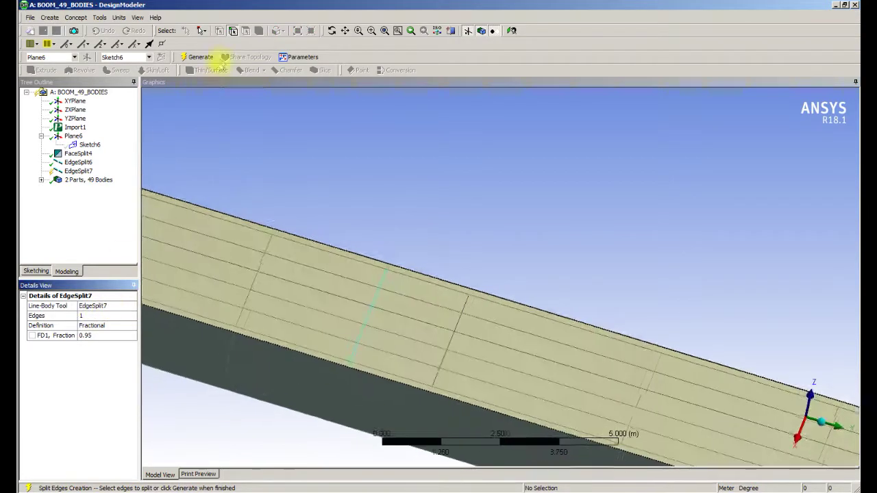
Close DesignModeler and update the geometry from source in ANSYS Mechanical
scroll(337, 363, up, 5)
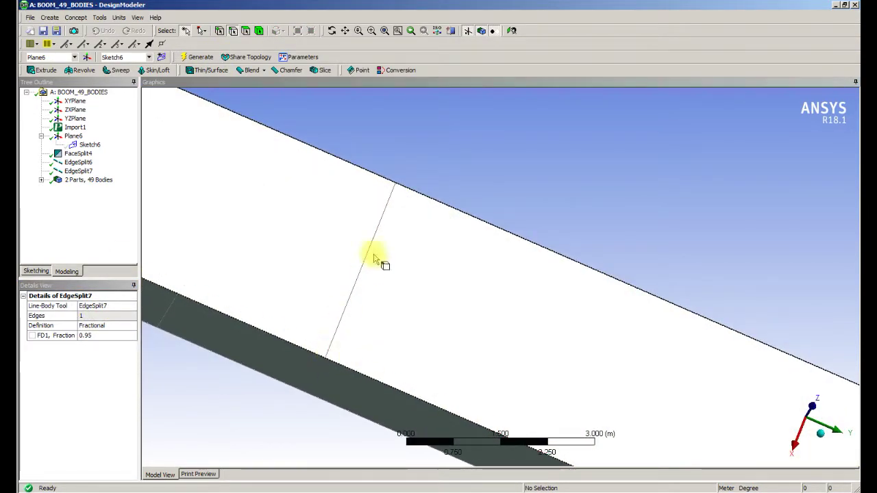
middle_drag(368, 144, 99, 181)
click(30, 17)
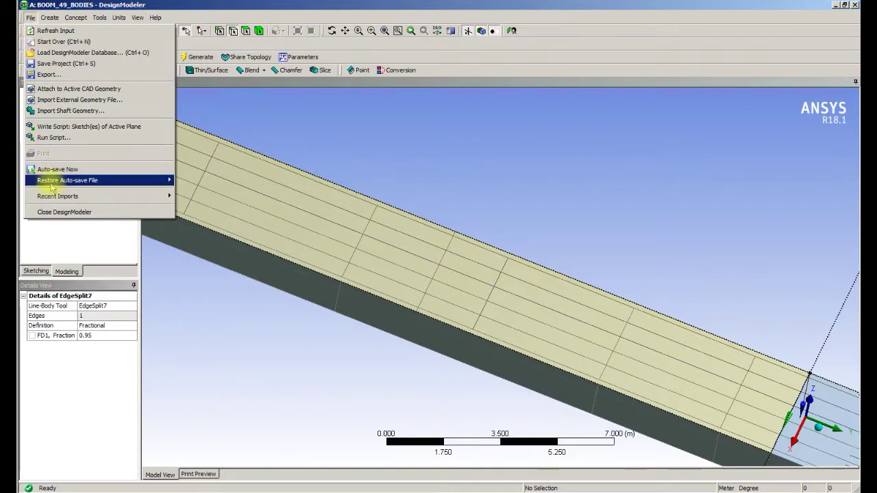
click(62, 213)
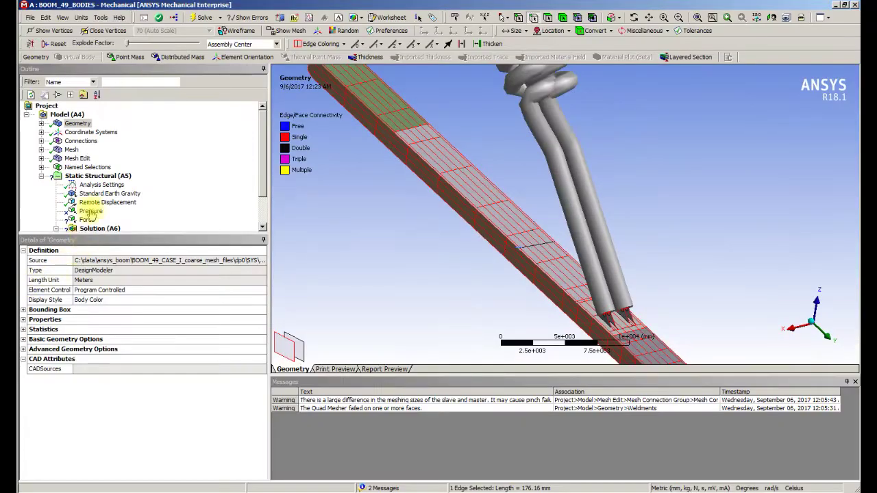
right_click(73, 125)
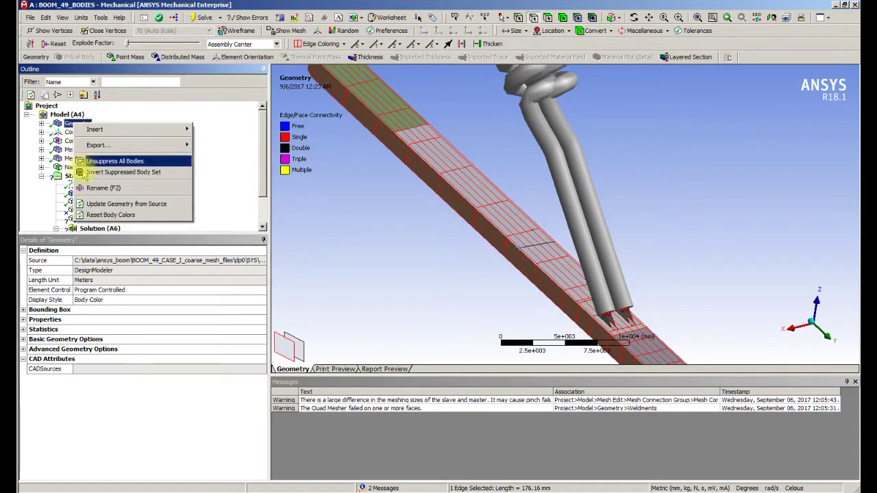
click(109, 203)
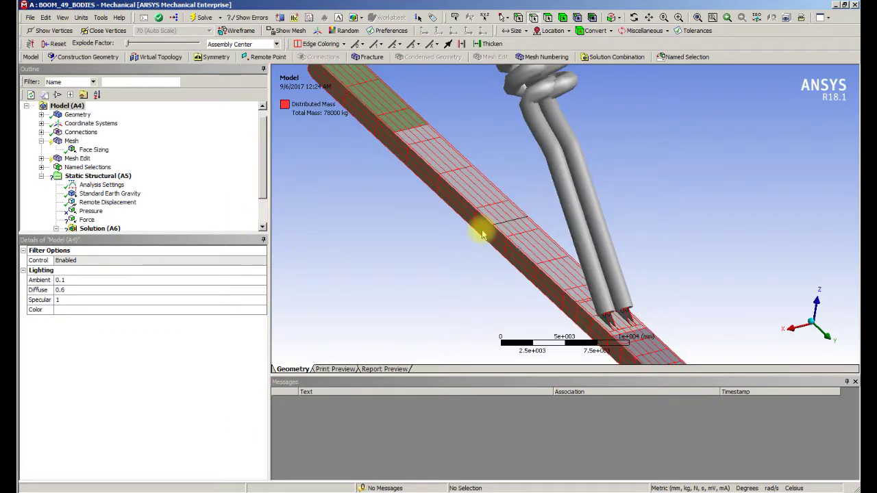
Rescope the Distributed Mass to the two short end segments of the transverse split line on the boom's top face
scroll(450, 244, up, 5)
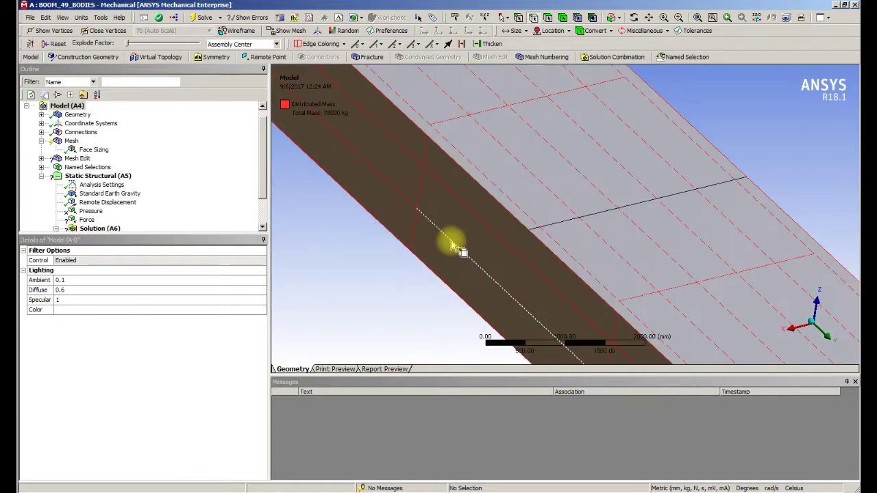
click(41, 114)
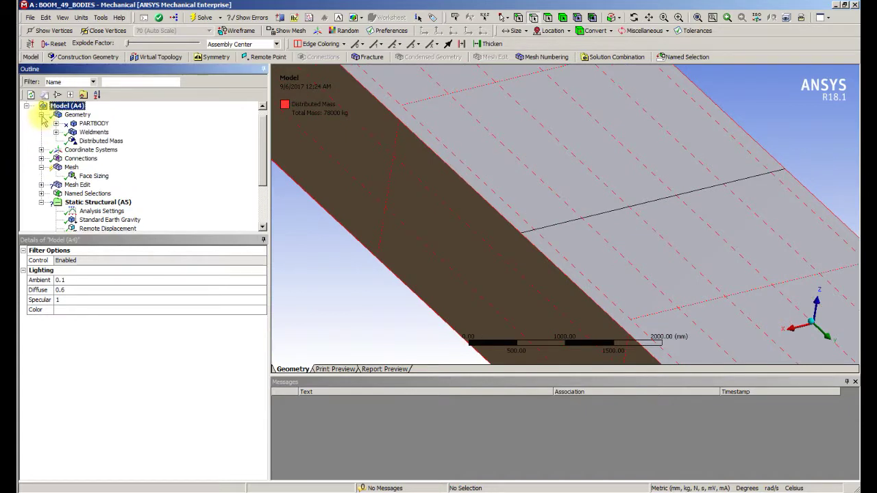
click(101, 141)
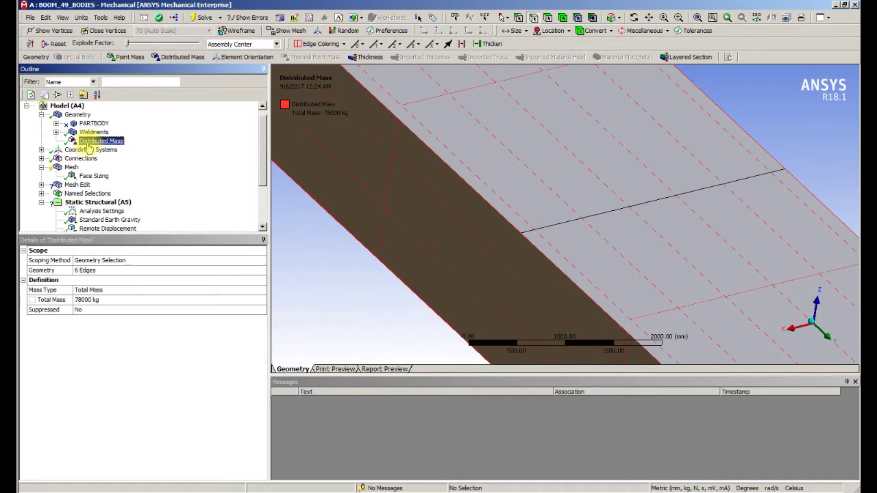
click(85, 271)
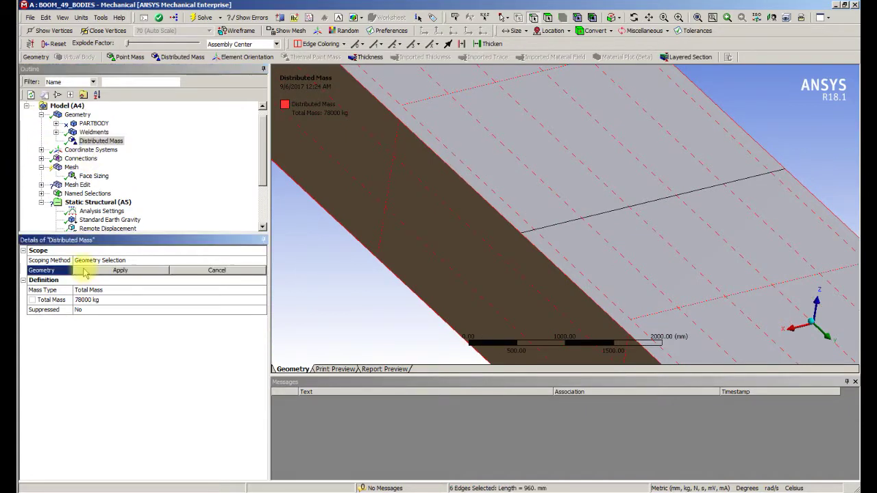
click(528, 237)
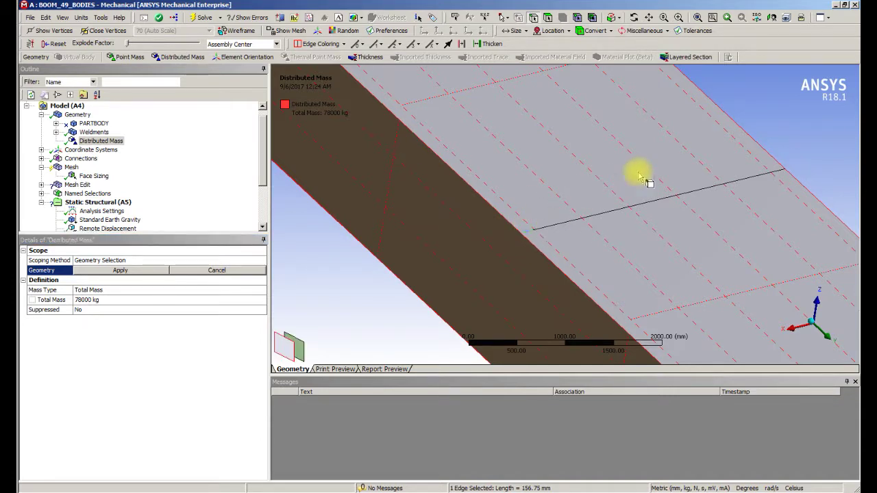
ctrl+click(776, 173)
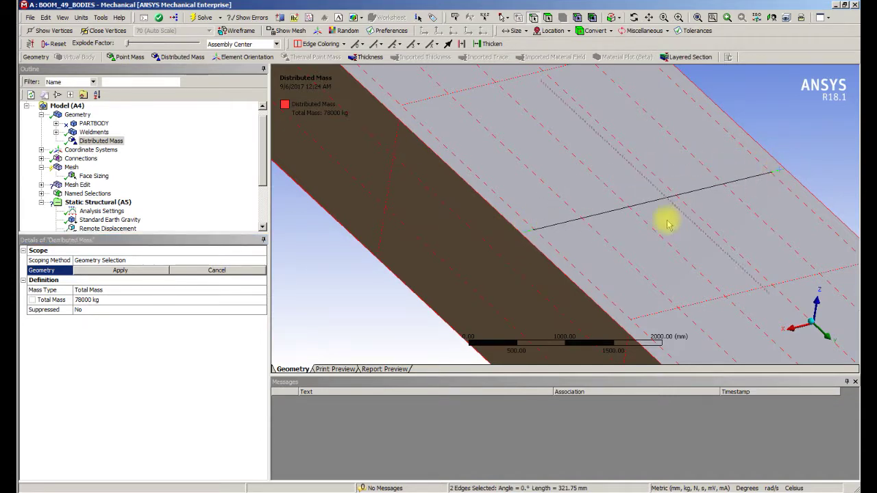
click(120, 270)
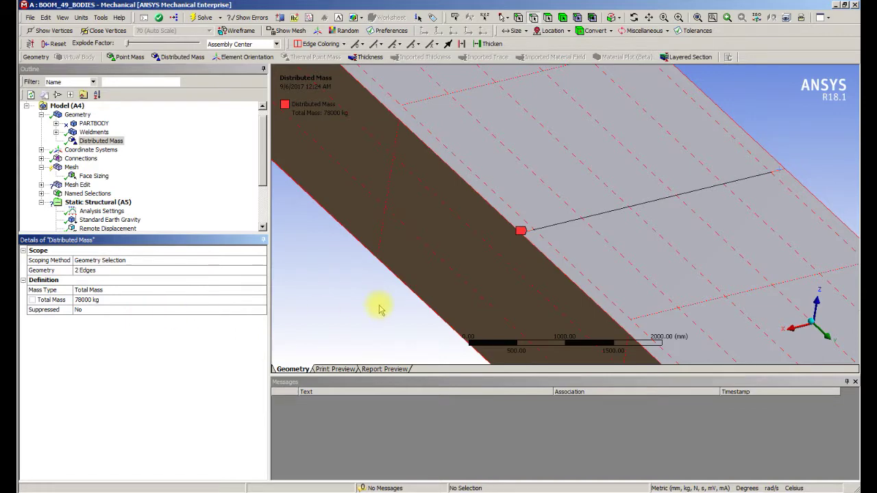
Detect the connections of the Mesh Connection Group again and generate the mesh
scroll(354, 317, down, 5)
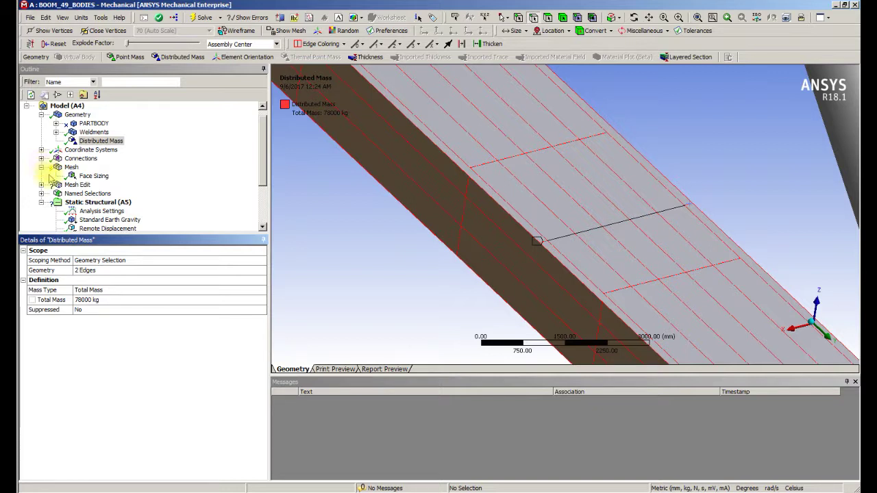
click(42, 185)
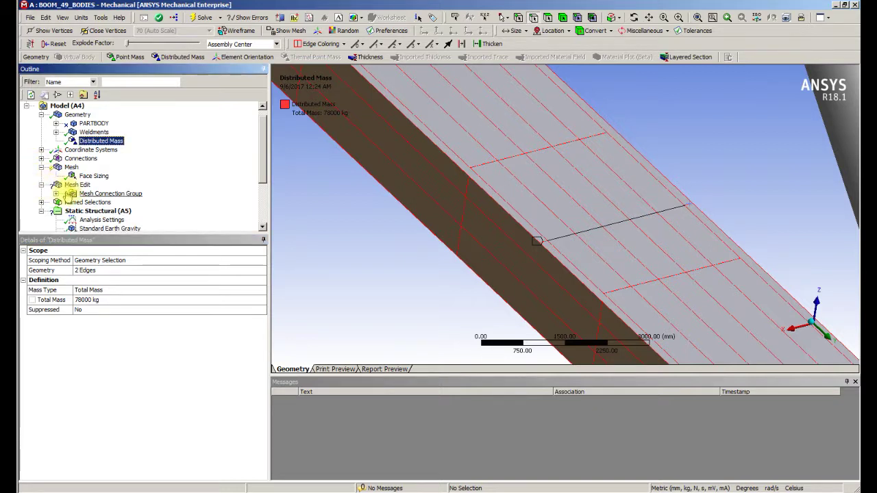
click(57, 193)
scroll(120, 181, down, 6)
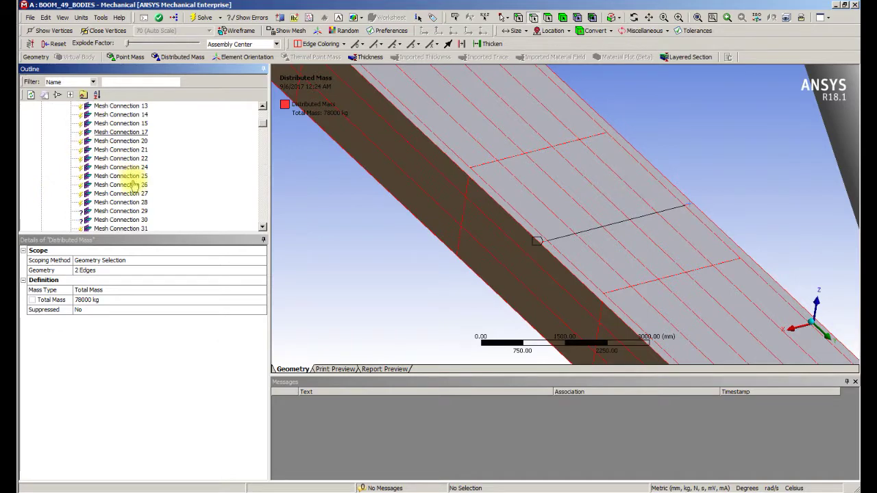
scroll(96, 144, up, 5)
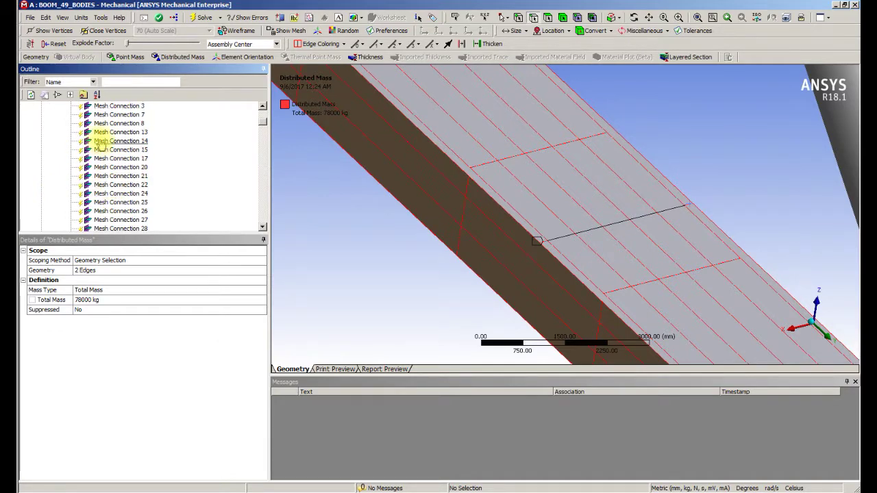
click(110, 140)
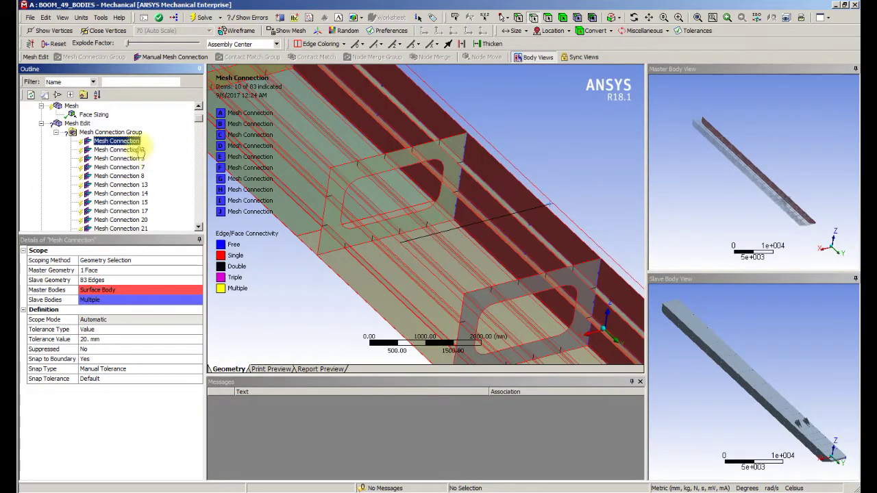
right_click(110, 133)
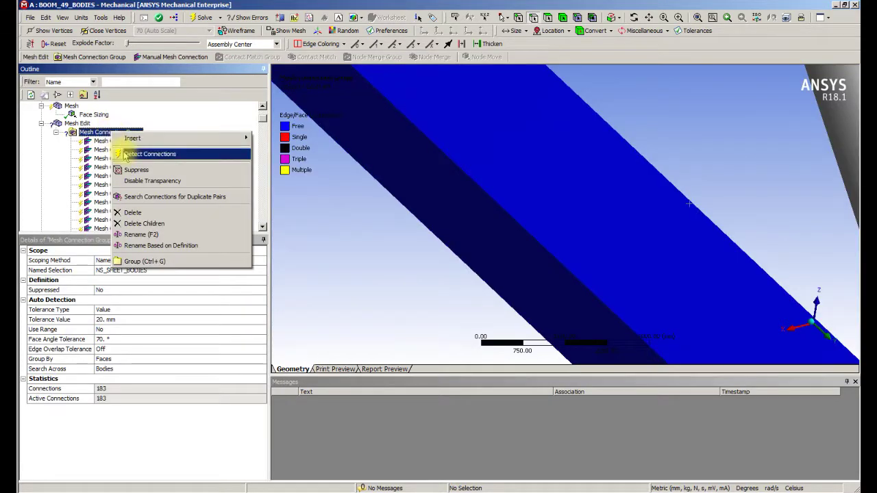
click(123, 154)
scroll(108, 143, up, 2)
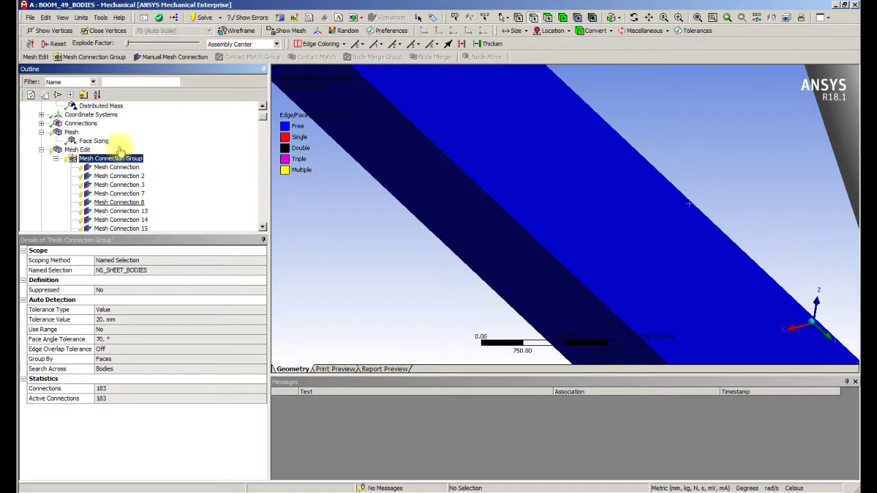
right_click(70, 132)
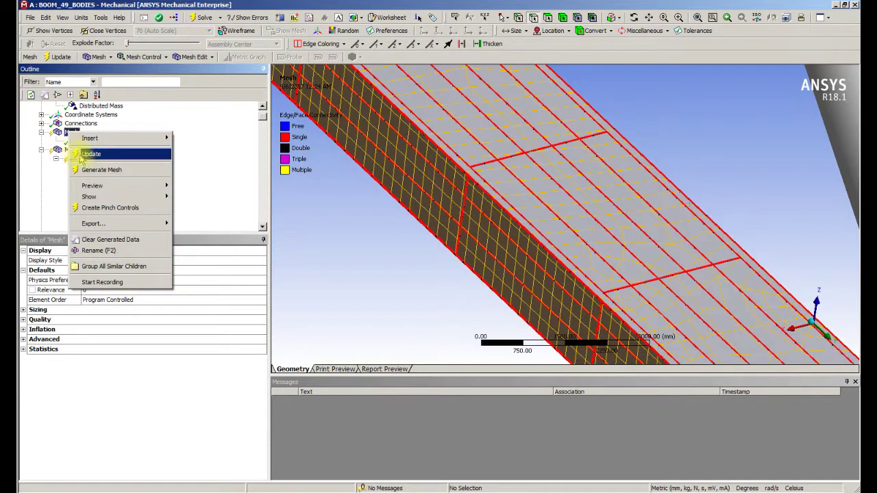
click(77, 170)
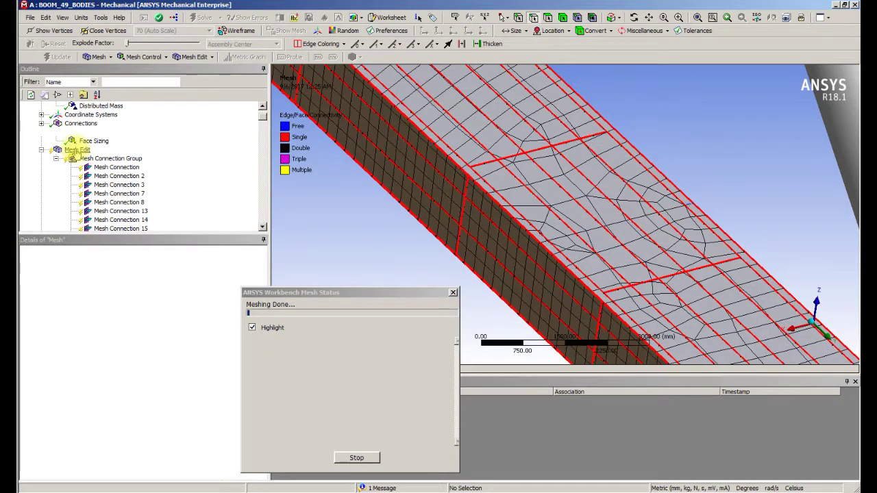
Generate the mesh connections under Mesh Edit
click(76, 150)
right_click(77, 150)
click(93, 155)
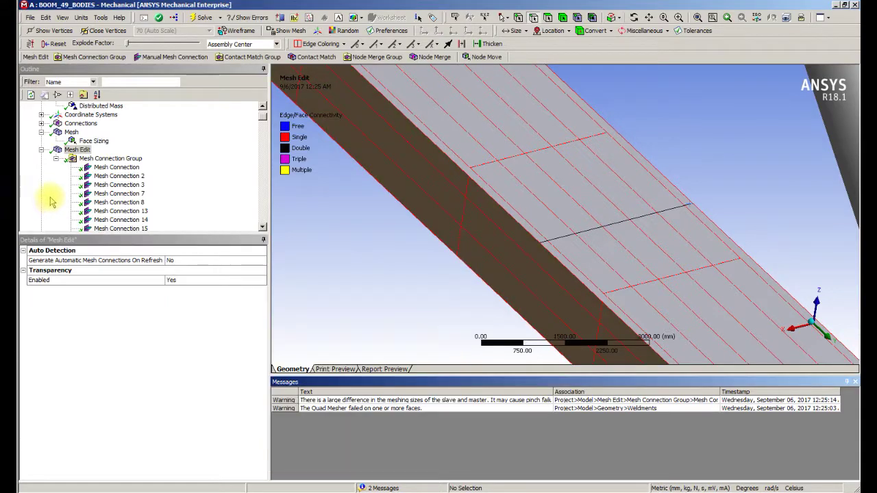
Suppress the undefined Force load in the Static Structural analysis
drag(261, 113, 237, 229)
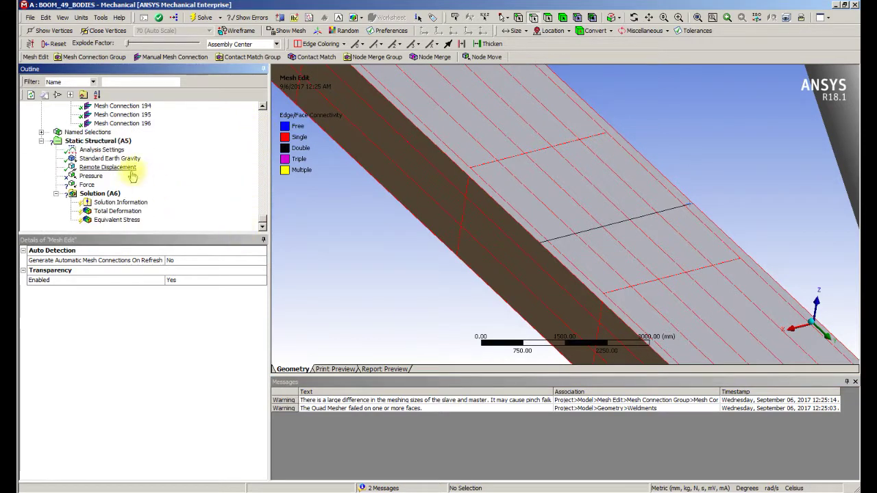
click(87, 185)
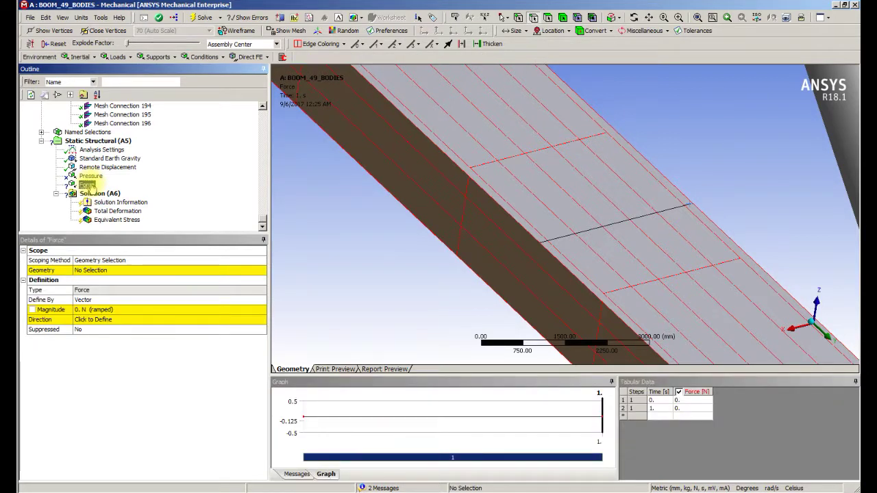
right_click(88, 186)
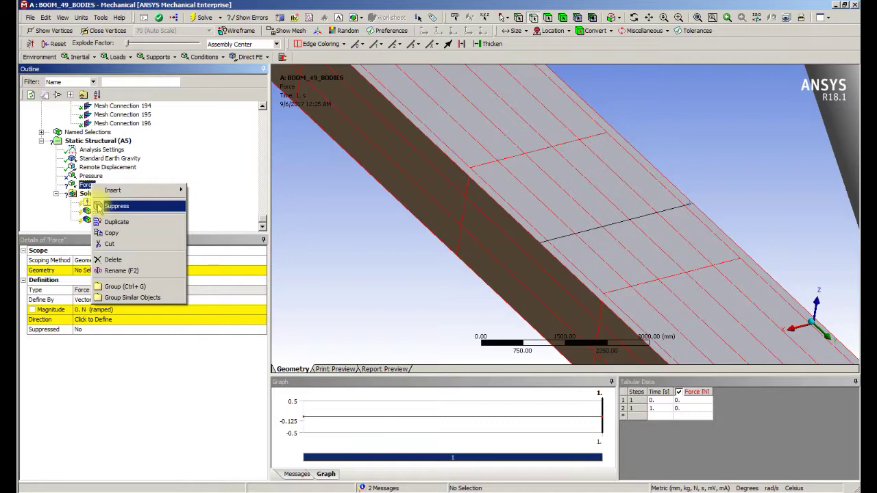
click(100, 206)
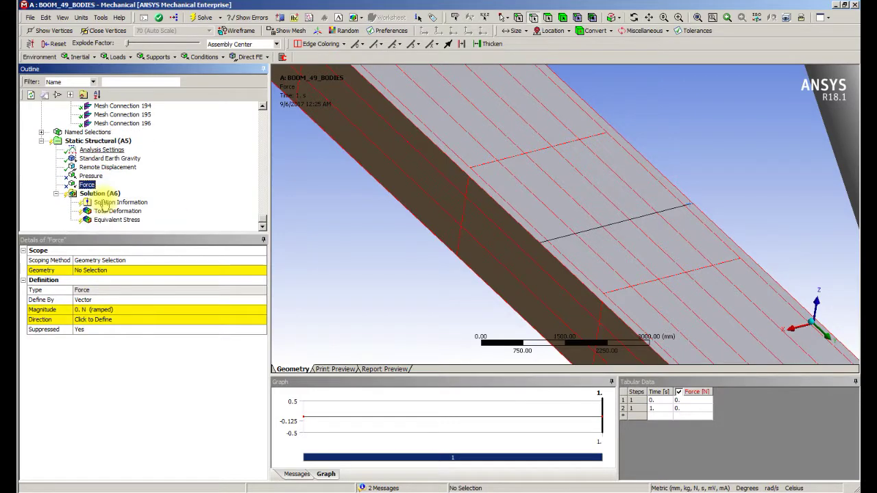
Solve the static structural analysis and display the Total Deformation result for all bodies
right_click(100, 195)
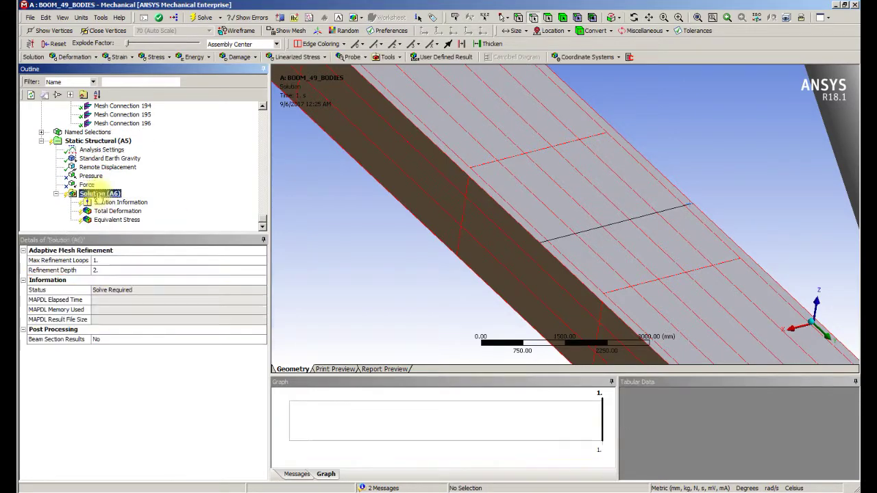
click(122, 215)
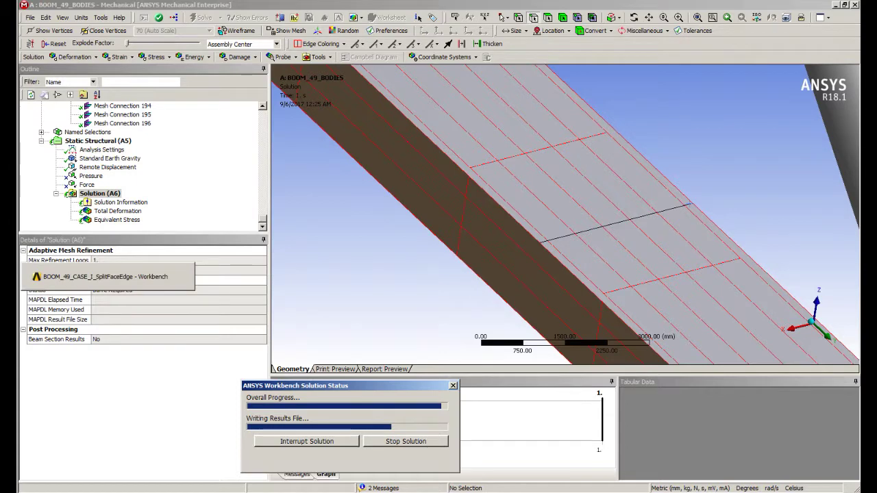
click(10, 346)
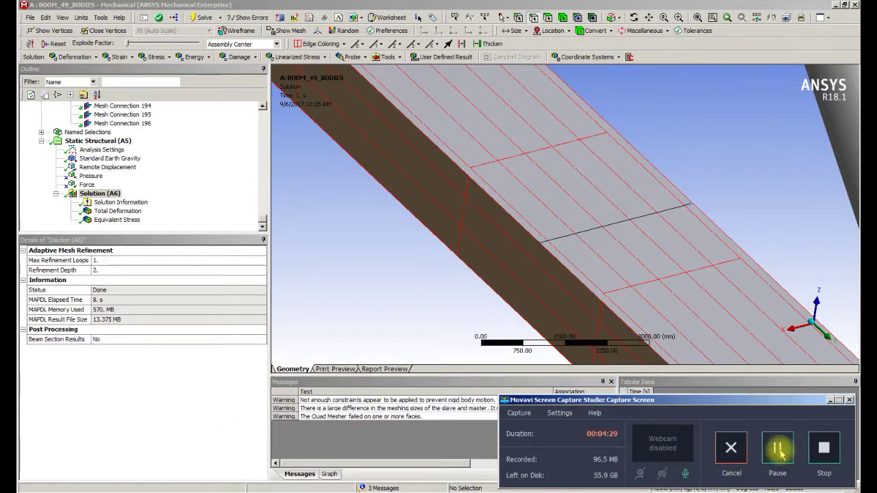
click(99, 216)
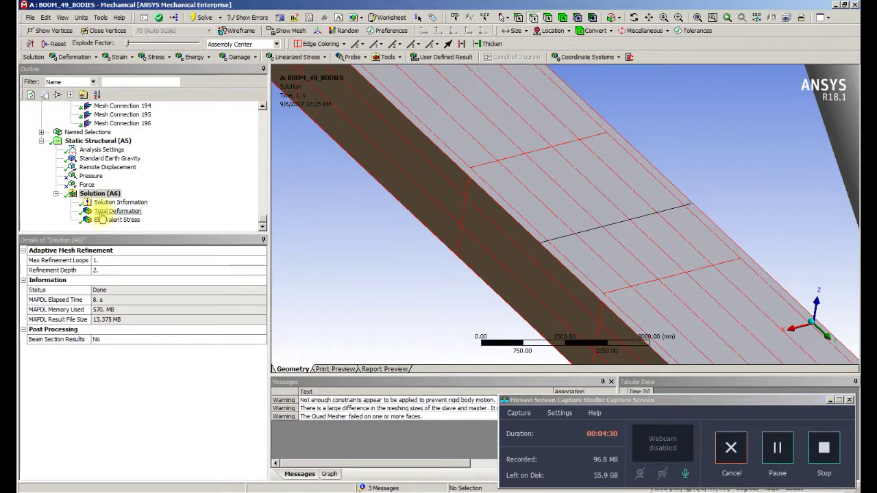
click(103, 211)
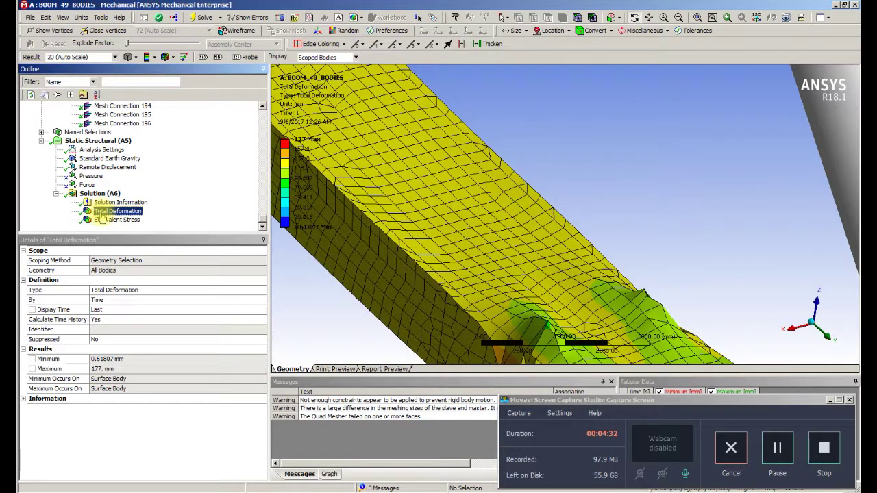